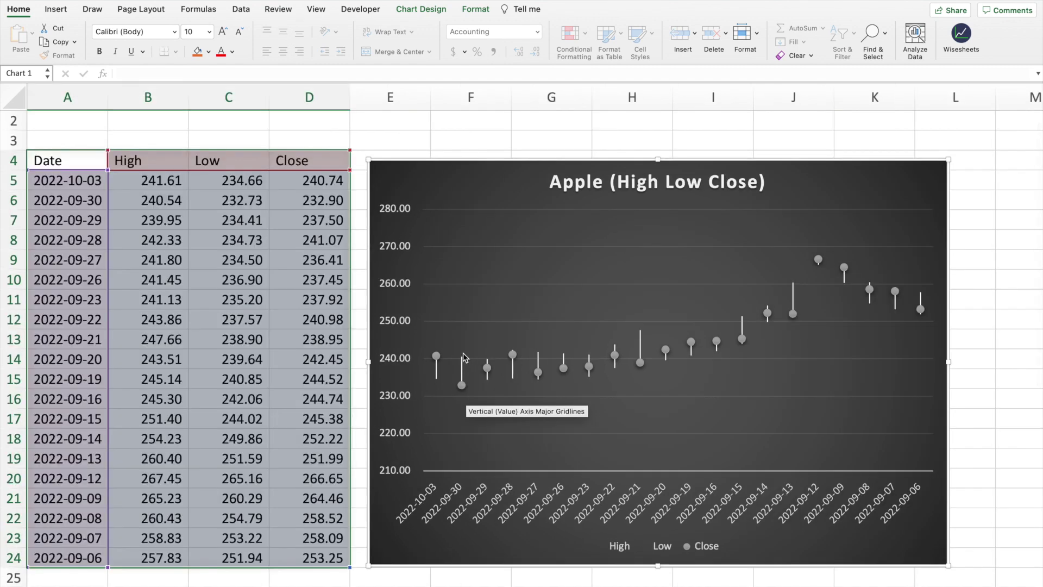
Inspect the High and Close values of the earliest-listed data points on the Apple (High Low Close) chart.
{"action": "mouse_move", "coordinate": [420, 380]}
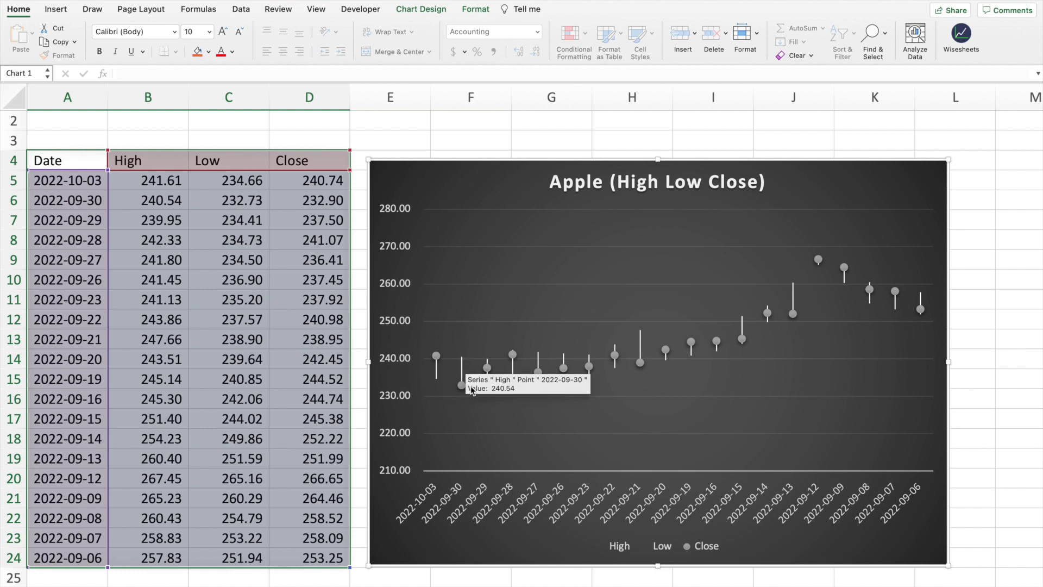
{"action": "mouse_move", "coordinate": [459, 388]}
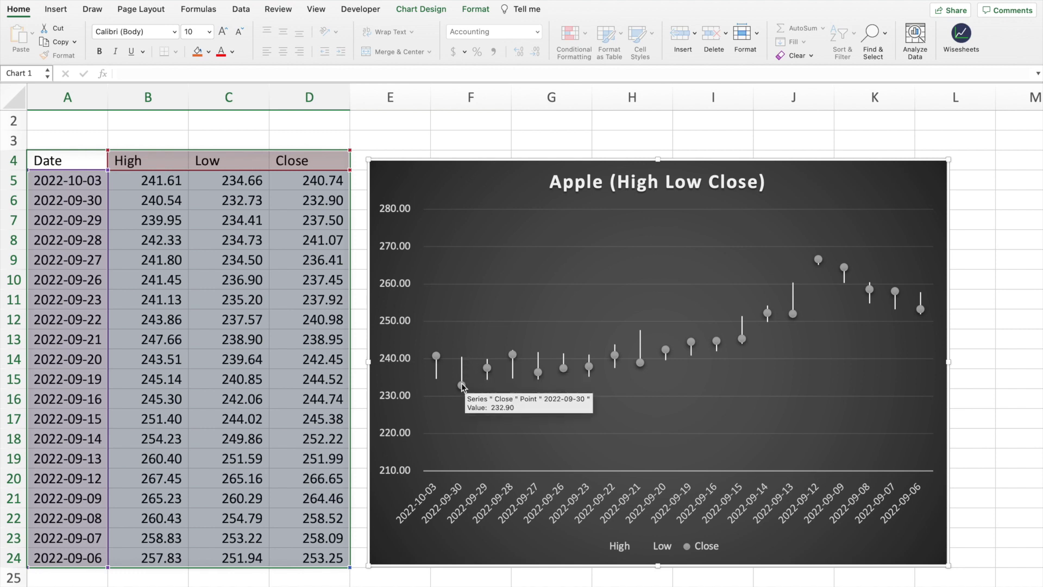
{"action": "mouse_move", "coordinate": [437, 358]}
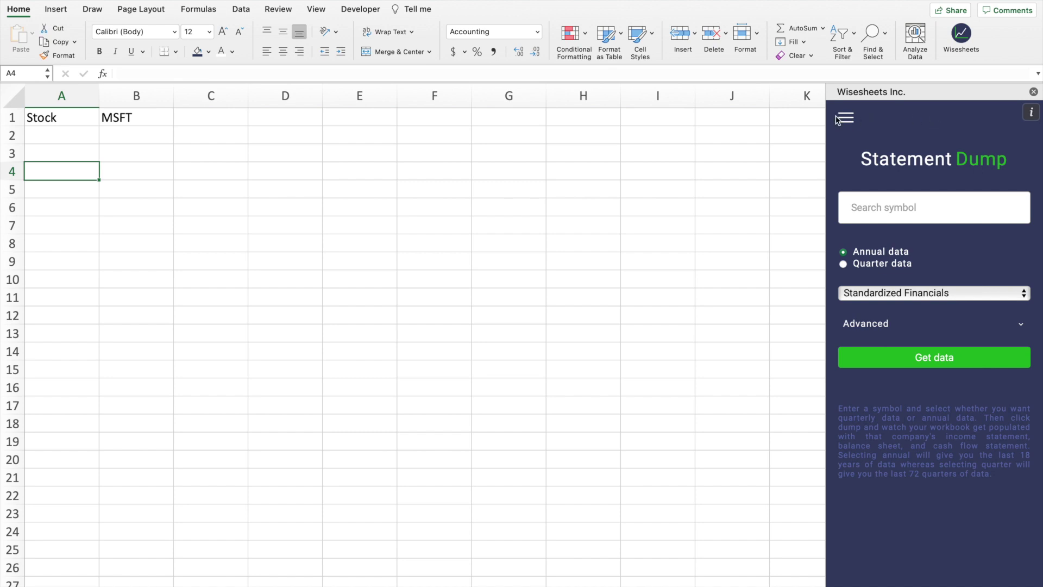
Show the WISEPRICE Function reference and start a WISEPRICE formula in A4 with B1 as the symbol.
{"action": "left_click", "coordinate": [846, 121]}
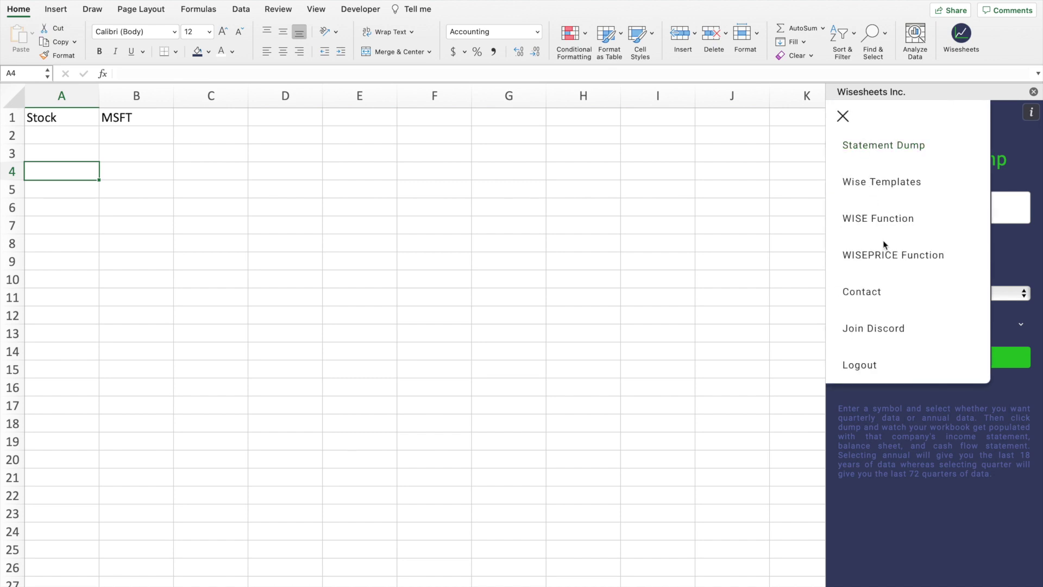
{"action": "left_click", "coordinate": [883, 252]}
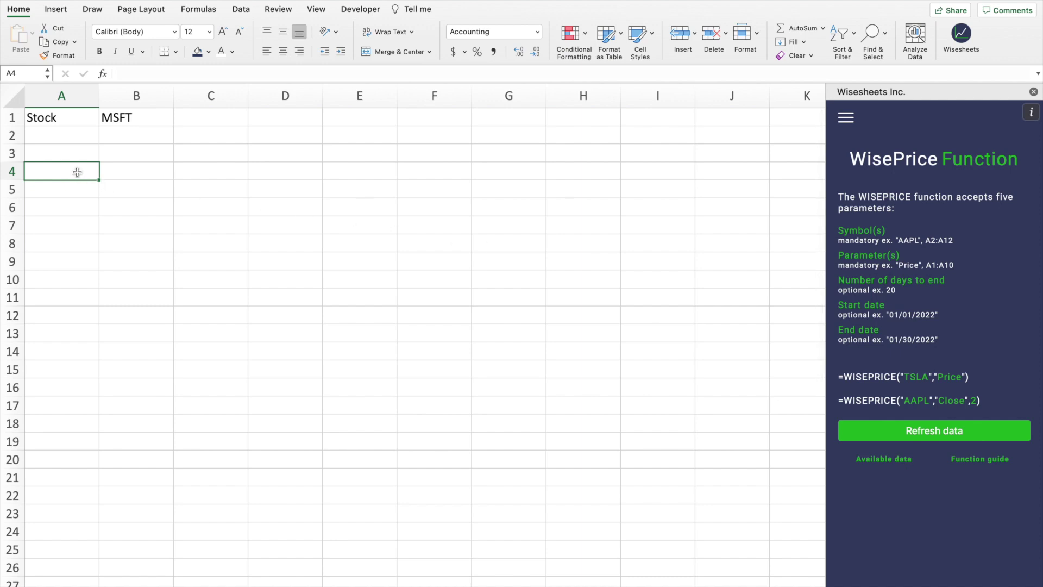
{"action": "type", "text": "="}
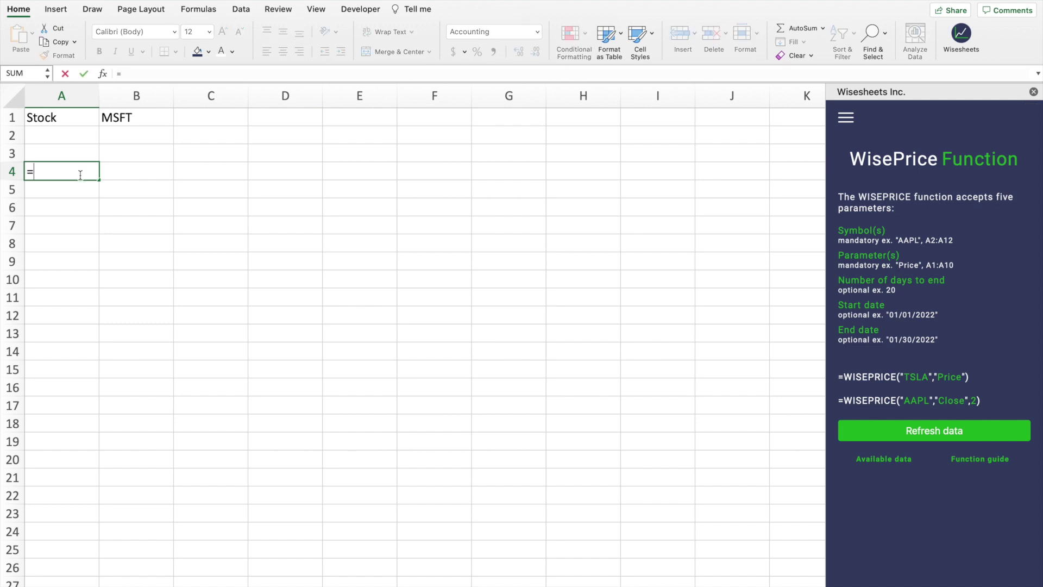
{"action": "type", "text": "wise"}
{"action": "key", "text": "Down"}
{"action": "key", "text": "Tab"}
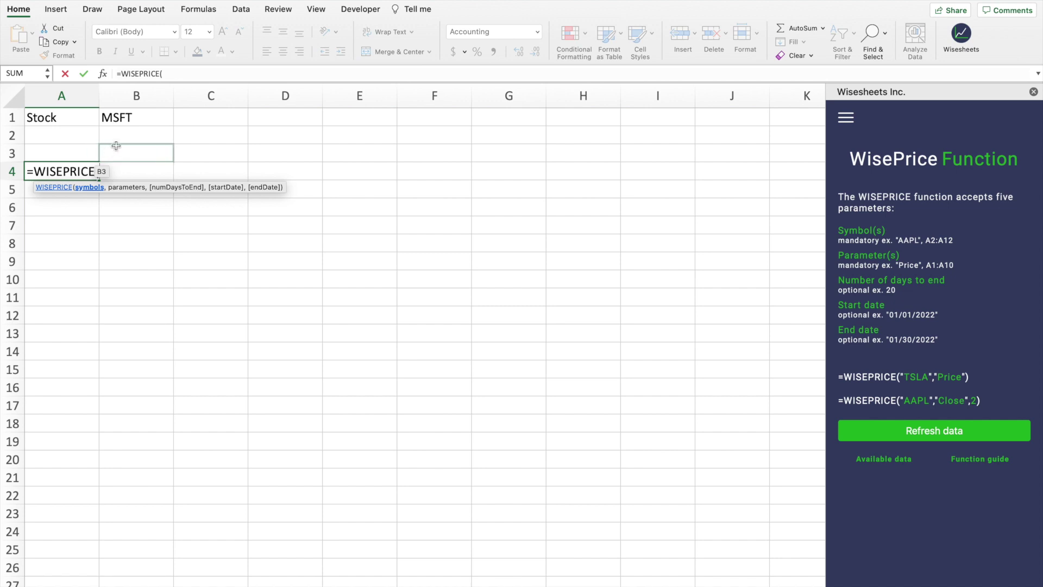
{"action": "left_click", "coordinate": [139, 122]}
{"action": "type", "text": ","}
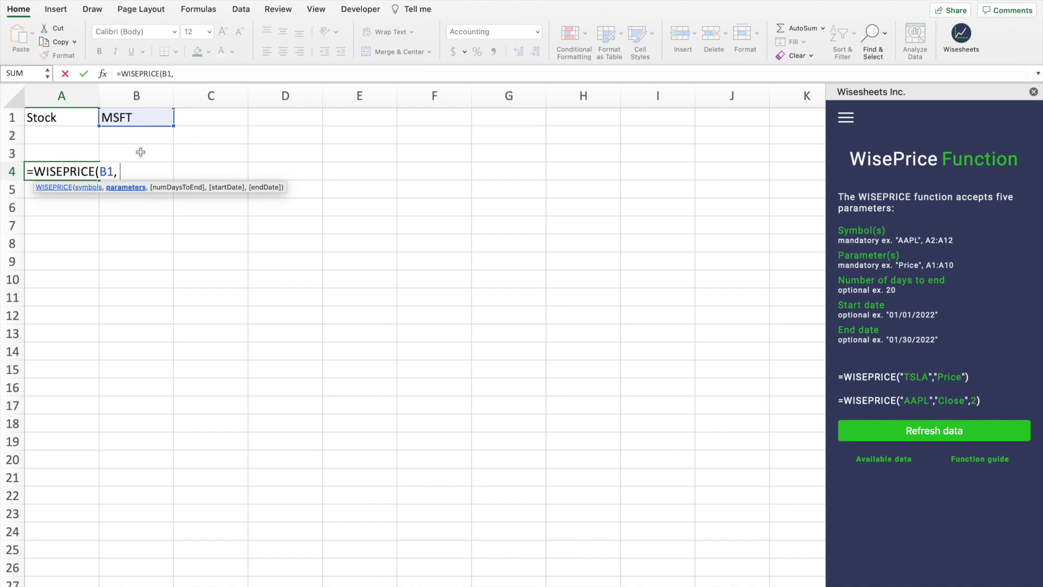
Complete the WISEPRICE formula in A4 with B3:D3 as the parameters and 20 as the number of days.
{"action": "left_click_drag", "start_coordinate": [140, 152], "coordinate": [279, 149]}
{"action": "type", "text": ","}
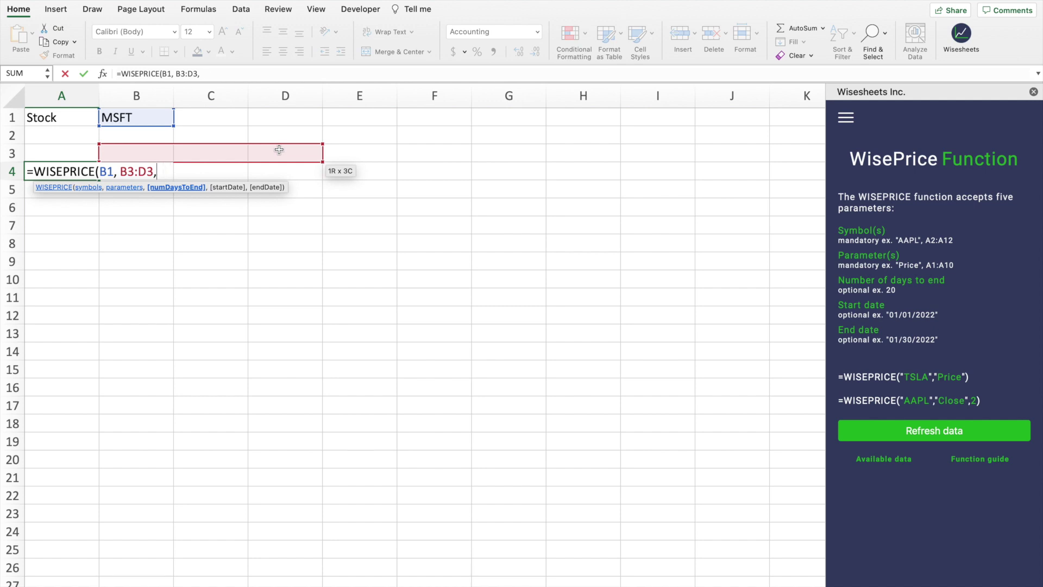
{"action": "type", "text": ","}
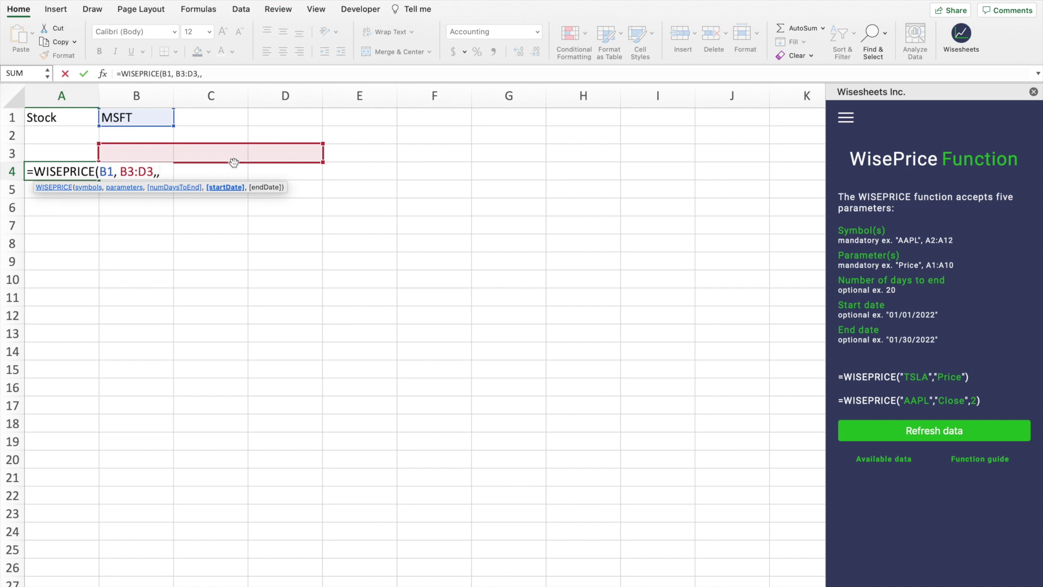
{"action": "key", "text": "BackSpace"}
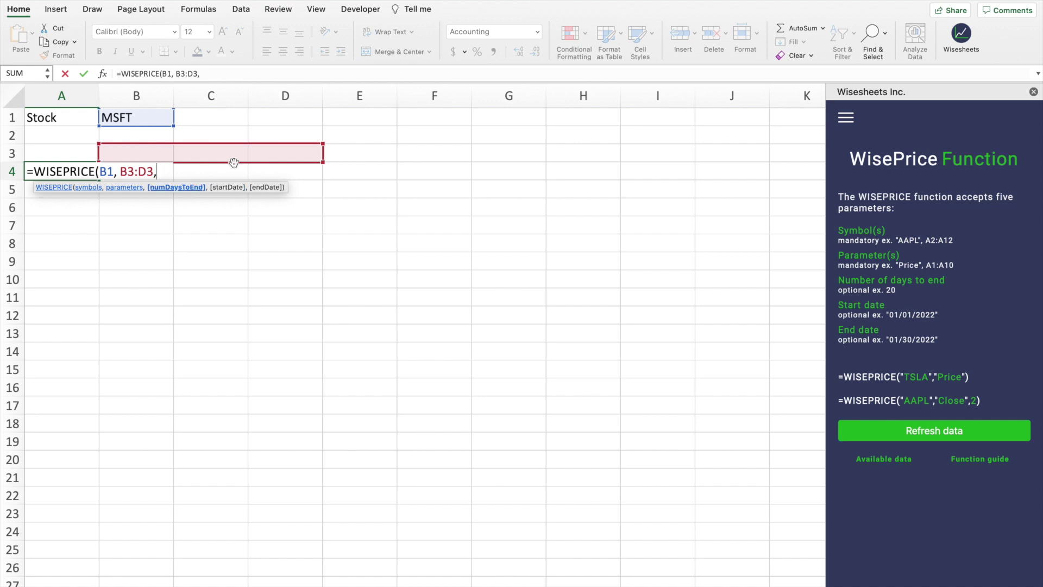
{"action": "type", "text": "20"}
{"action": "type", "text": ")"}
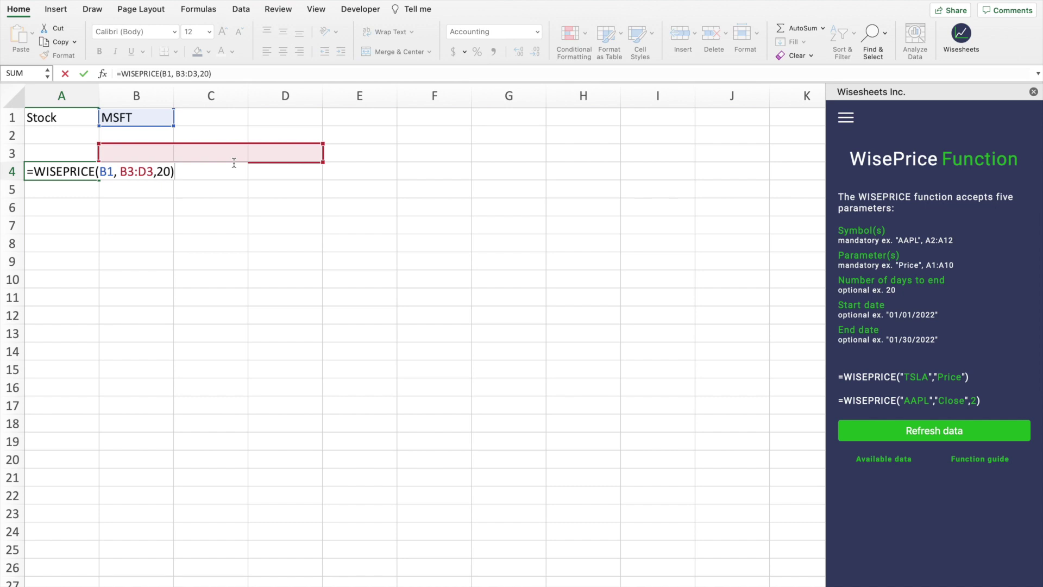
{"action": "key", "text": "Return"}
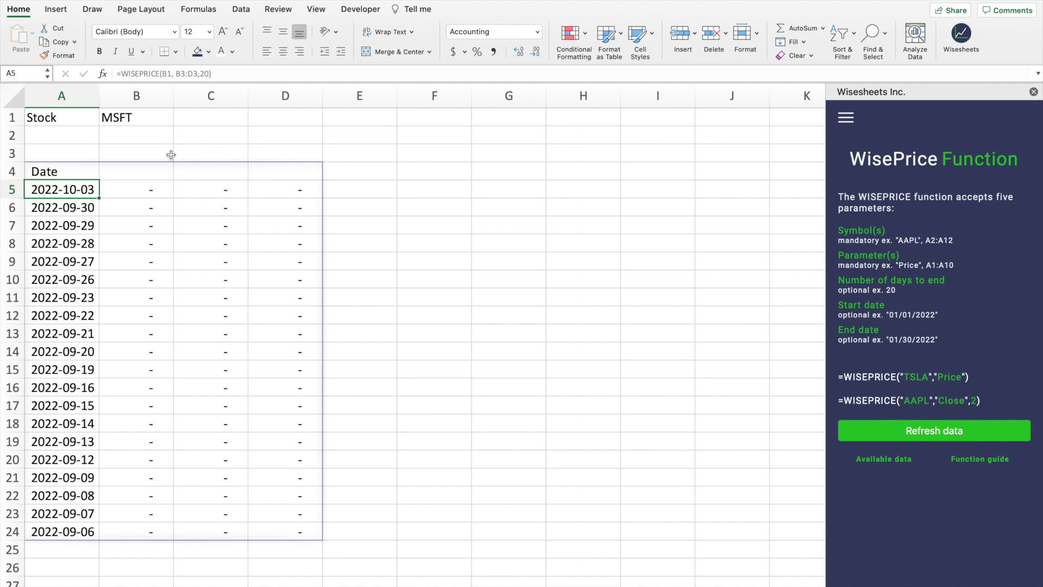
Enter the parameter headings High, Low and Close in cells B3, C3 and D3.
{"action": "left_click", "coordinate": [145, 149]}
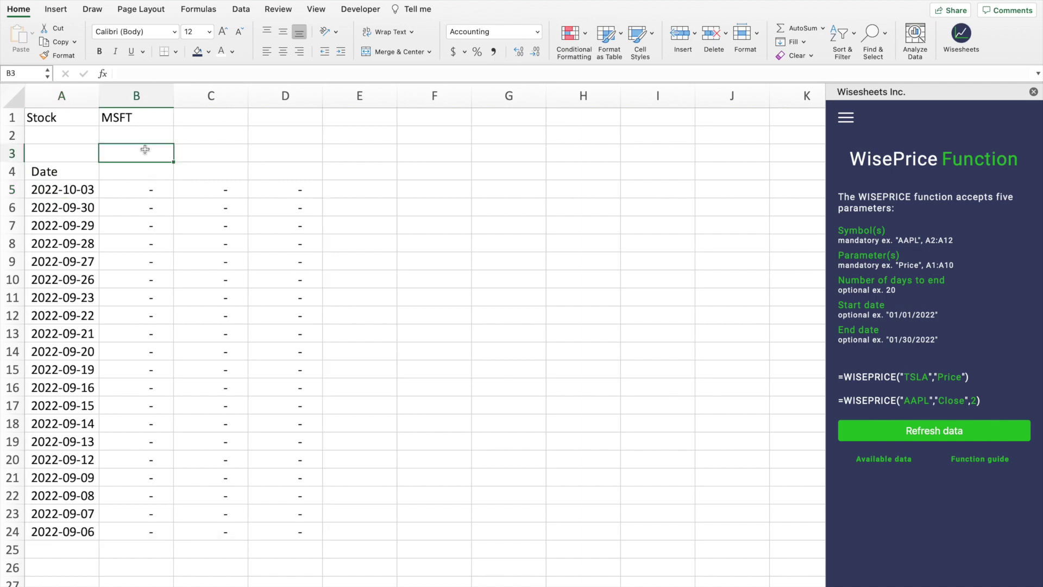
{"action": "type", "text": "High"}
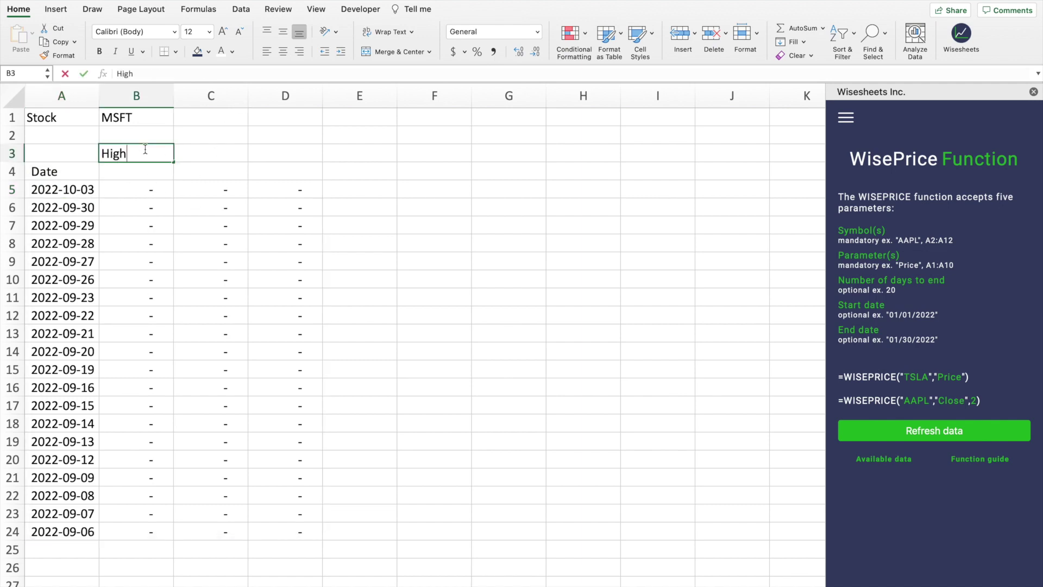
{"action": "key", "text": "Tab"}
{"action": "type", "text": "Low"}
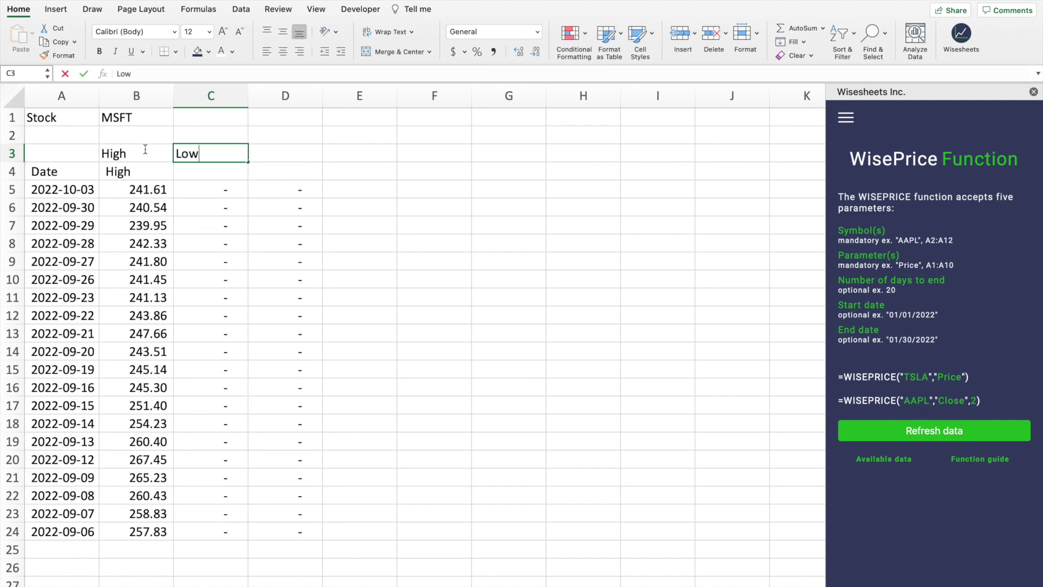
{"action": "key", "text": "Tab"}
{"action": "type", "text": "Close"}
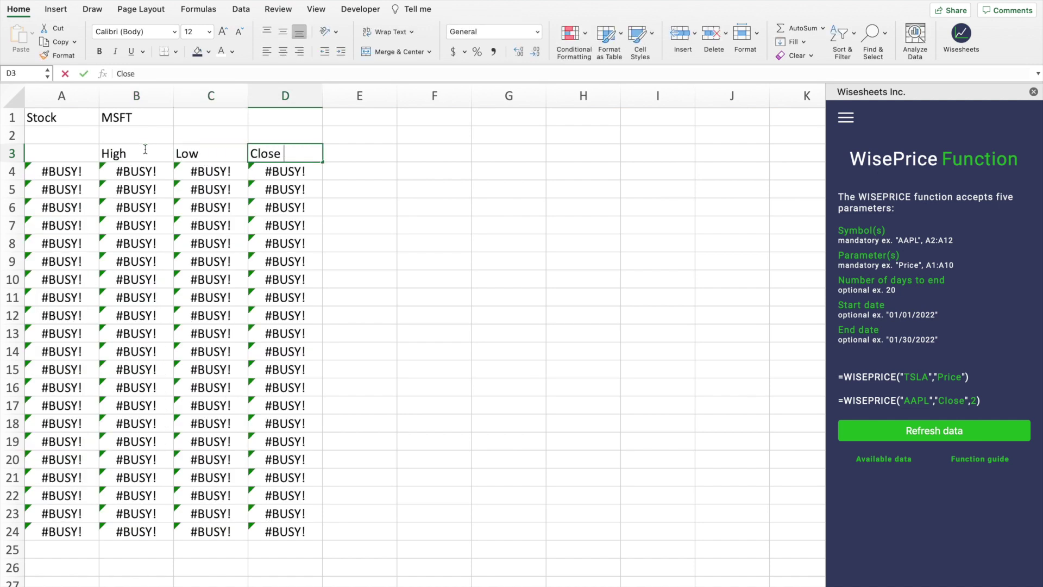
{"action": "key", "text": "Return"}
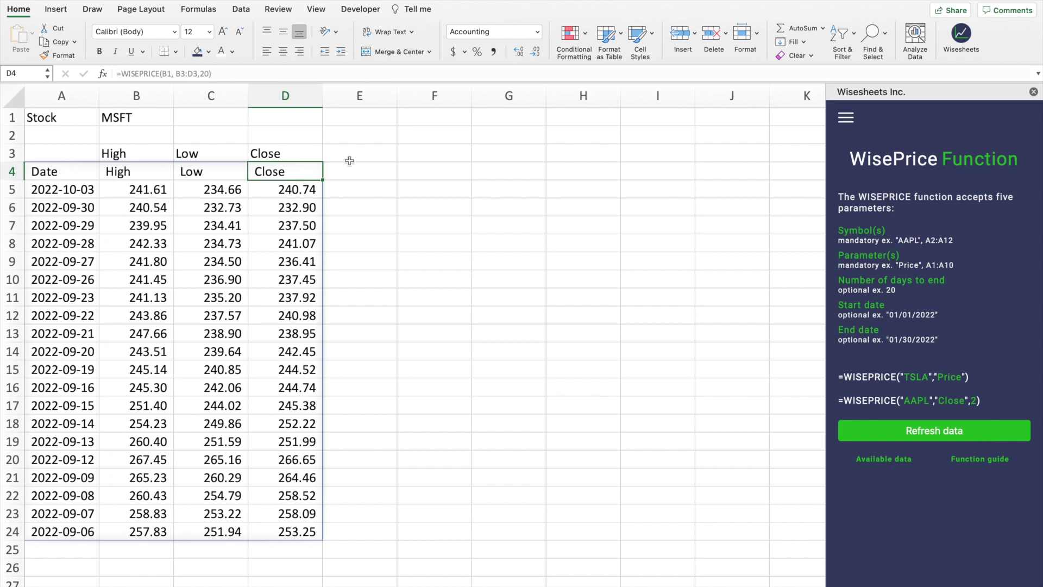
Review the arguments of the WISEPRICE formula in A4 and the dates it returns in A5:A24.
{"action": "left_click", "coordinate": [365, 156]}
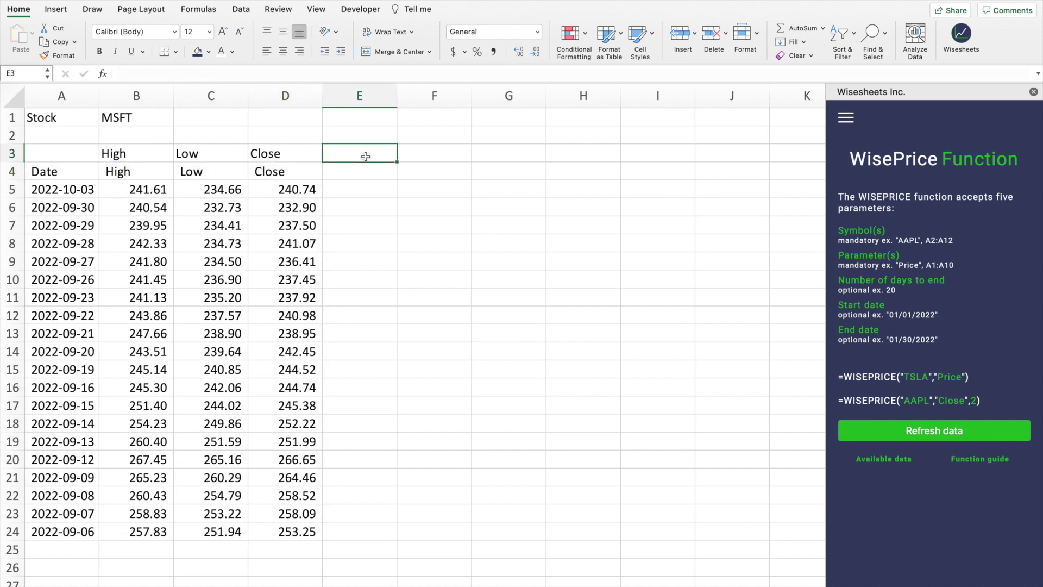
{"action": "left_click", "coordinate": [84, 172]}
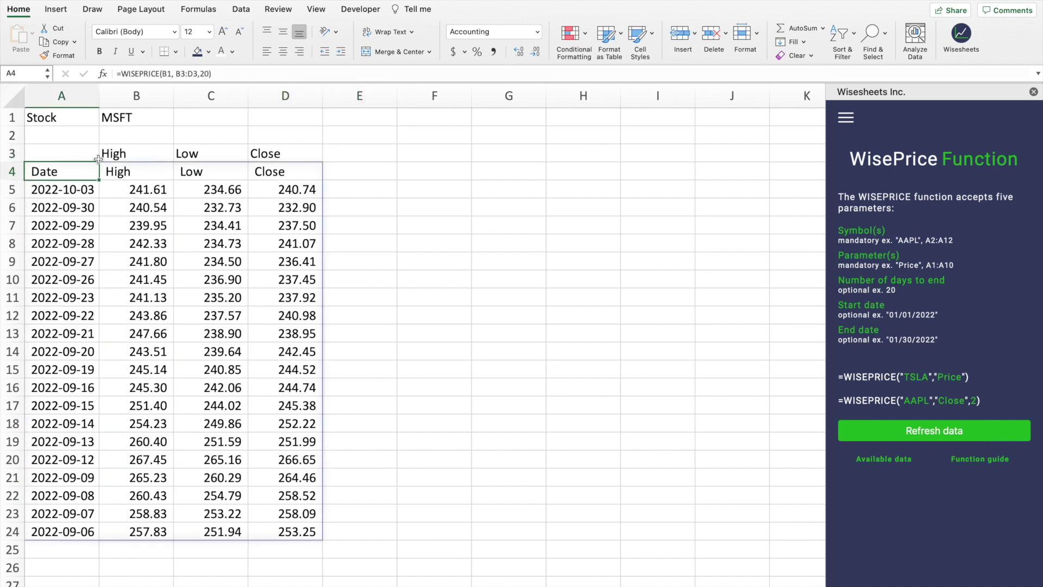
{"action": "left_click", "coordinate": [162, 74]}
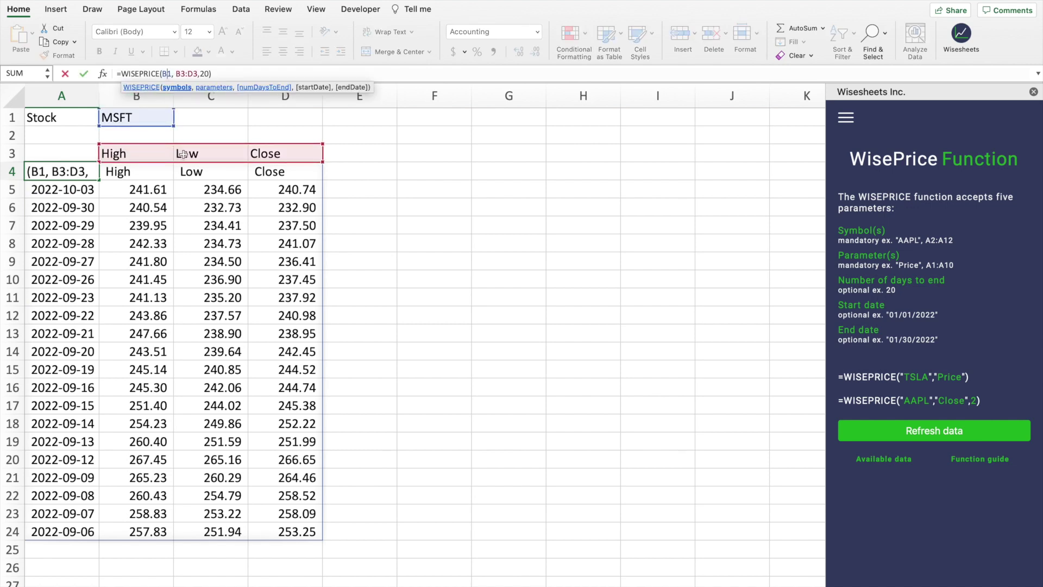
{"action": "left_click", "coordinate": [220, 71]}
{"action": "key", "text": "Return"}
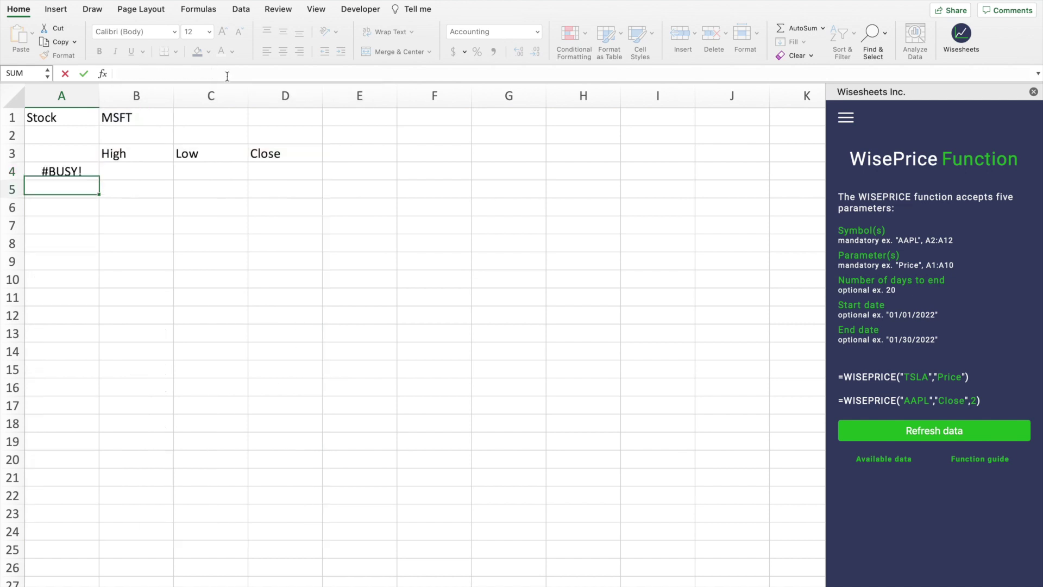
{"action": "left_click", "coordinate": [401, 282]}
{"action": "left_click_drag", "start_coordinate": [84, 191], "coordinate": [77, 533]}
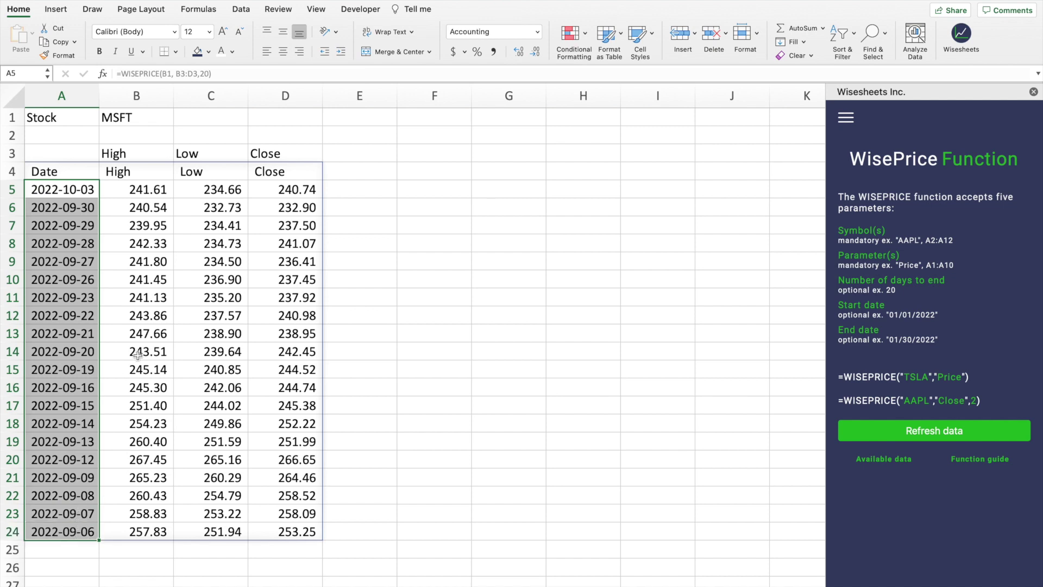
{"action": "left_click", "coordinate": [87, 173]}
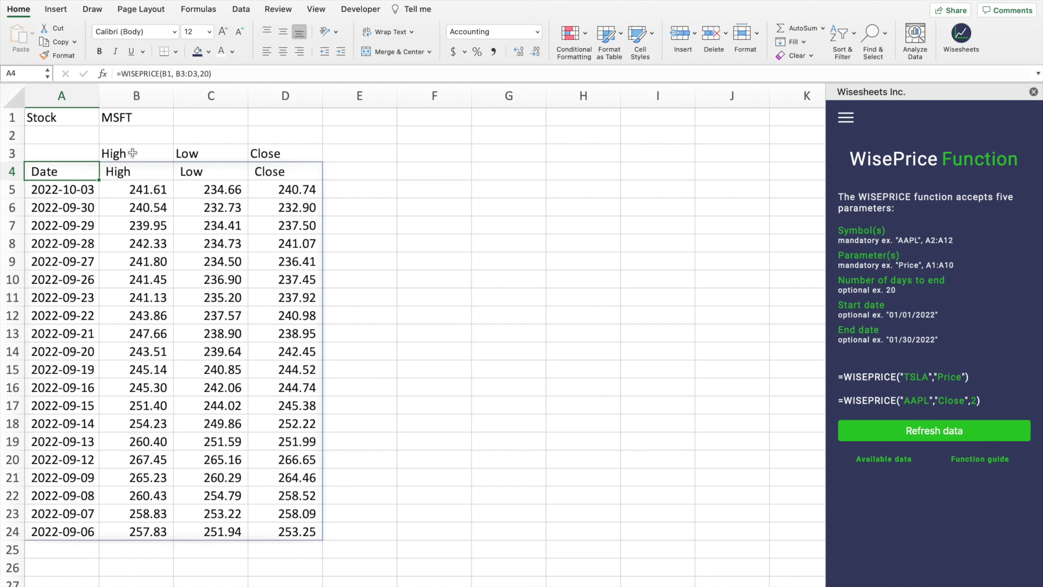
Clear the High, Low and Close headings from B3:D3.
{"action": "left_click_drag", "start_coordinate": [132, 153], "coordinate": [271, 158]}
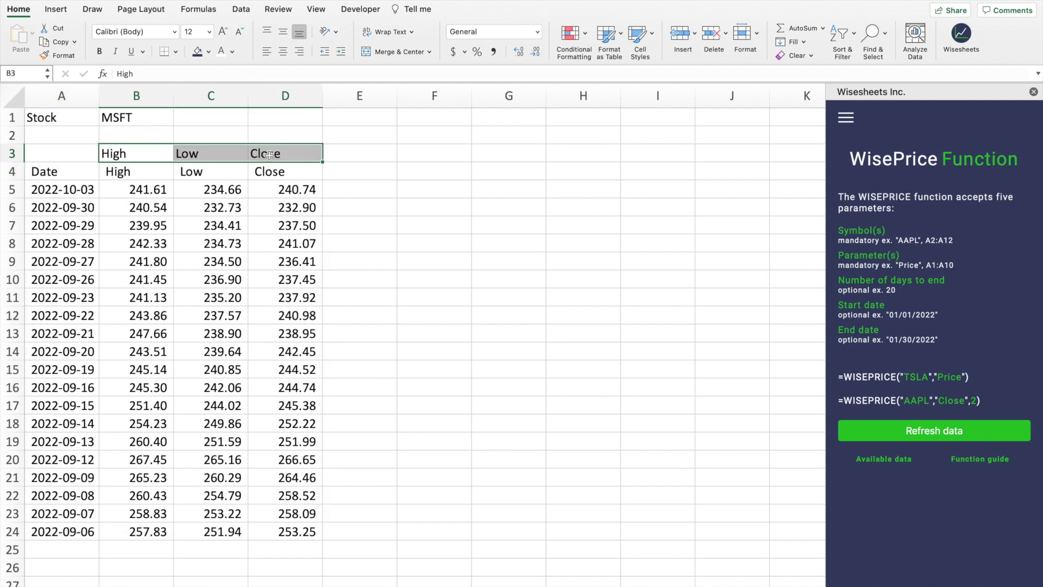
{"action": "key", "text": "Delete"}
{"action": "left_click", "coordinate": [366, 202]}
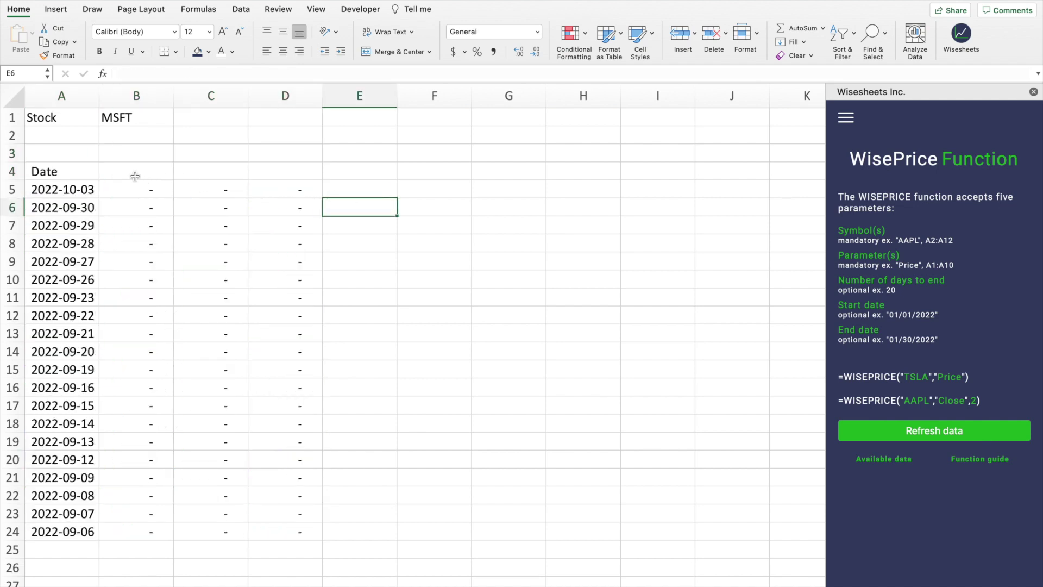
Replace the B3:D3 argument in A4's WISEPRICE formula with the array {"high", "low", "close"}.
{"action": "left_click", "coordinate": [68, 171]}
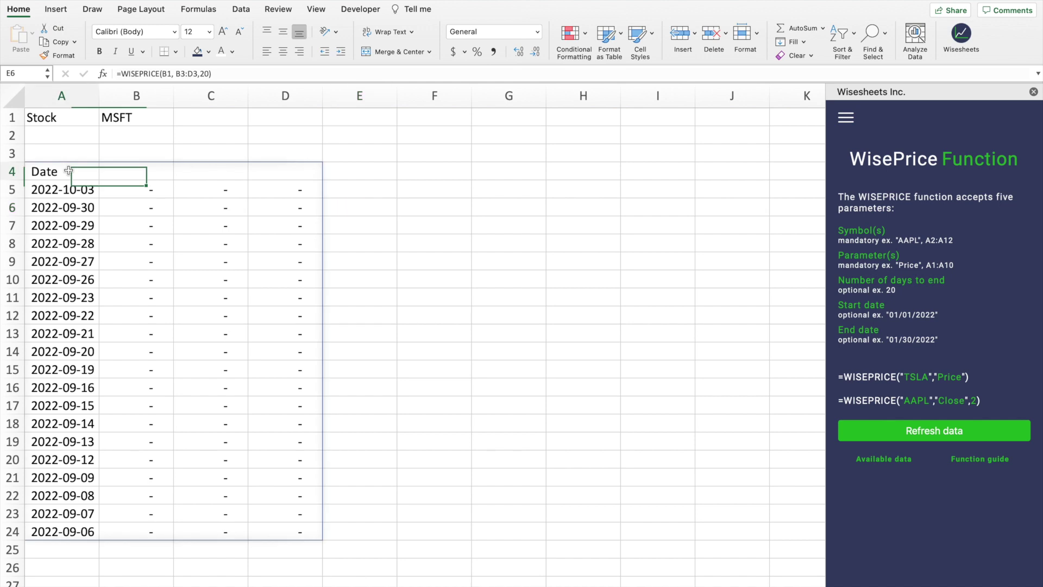
{"action": "left_click", "coordinate": [195, 73]}
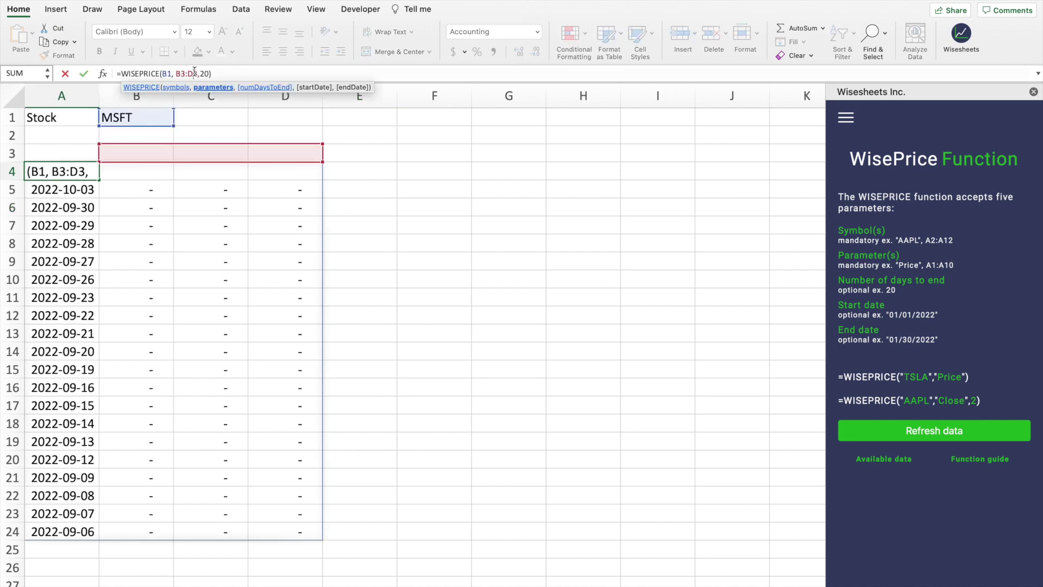
{"action": "key", "text": "BackSpace"}
{"action": "key", "text": "BackSpace"}
{"action": "key", "text": "BackSpace"}
{"action": "key", "text": "BackSpace"}
{"action": "key", "text": "BackSpace"}
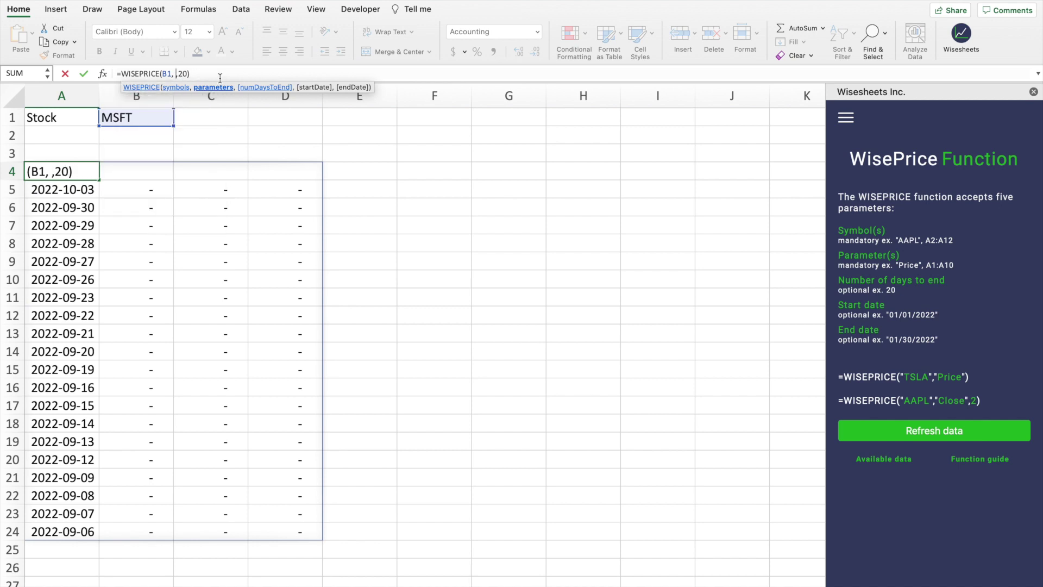
{"action": "type", "text": "{"}
{"action": "type", "text": "\"high"}
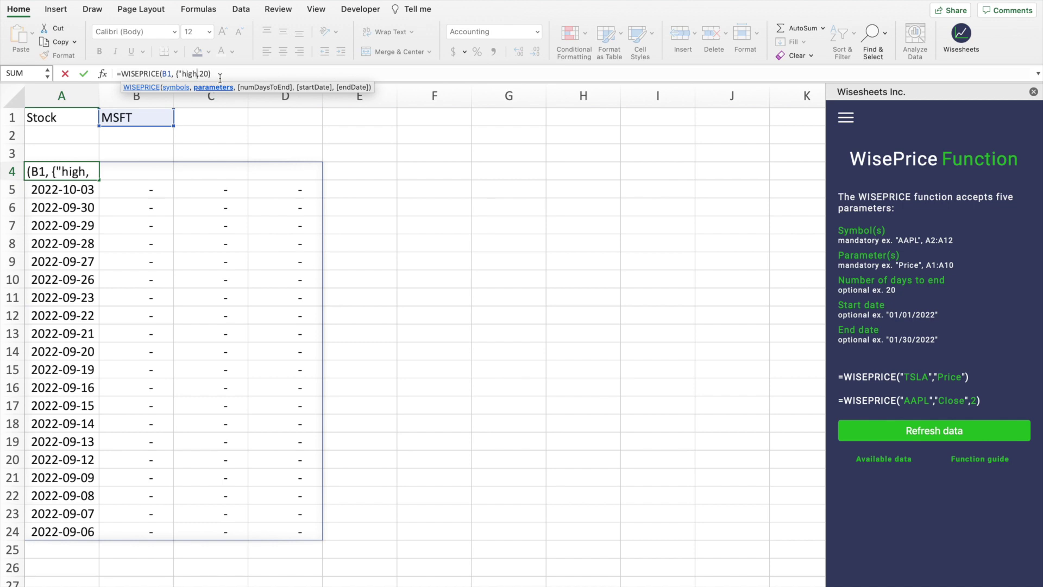
{"action": "type", "text": "\", \""}
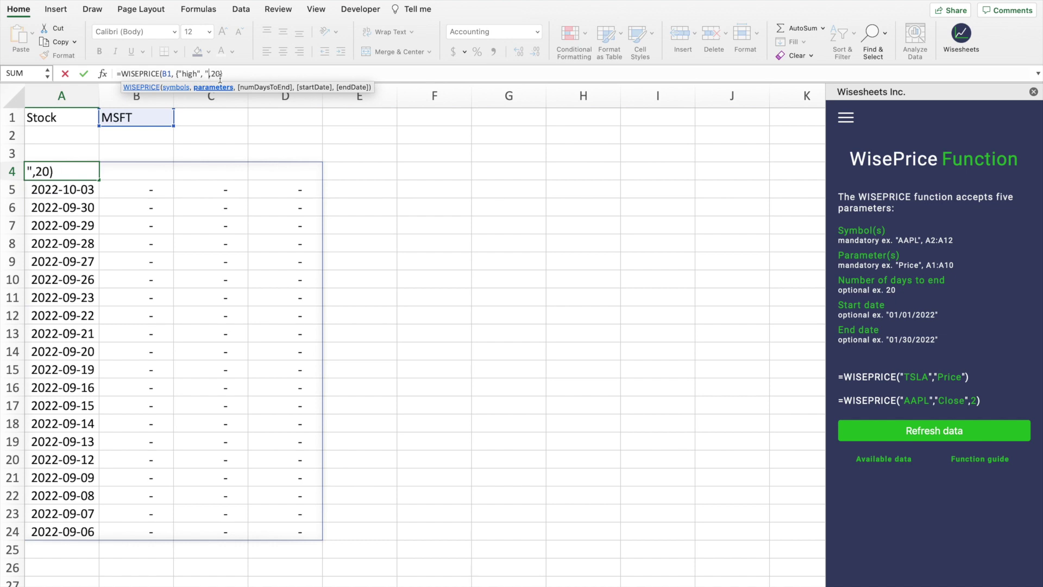
{"action": "type", "text": "low\", \"close"}
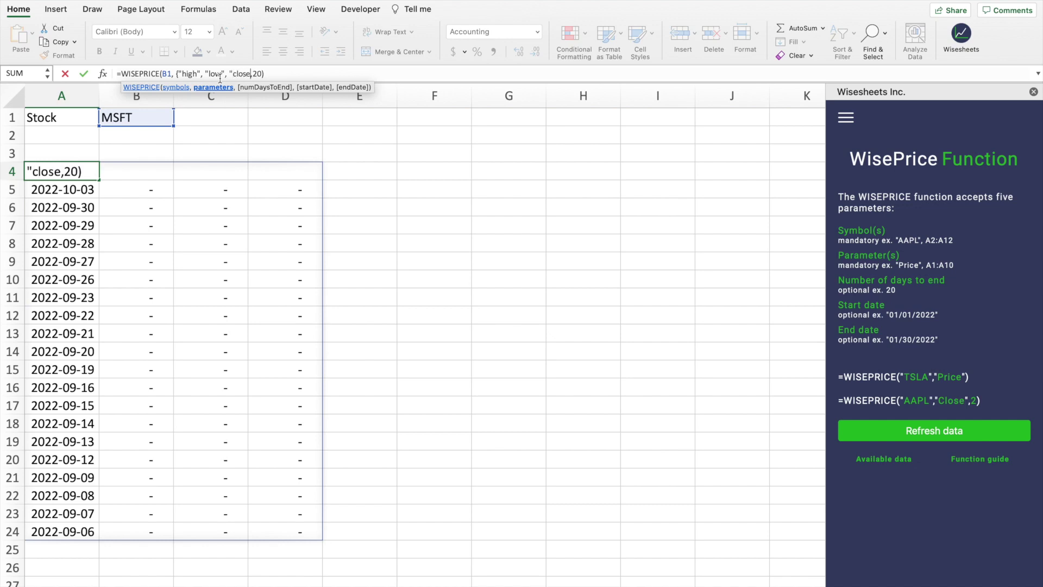
{"action": "type", "text": "\"}"}
{"action": "left_click", "coordinate": [301, 74]}
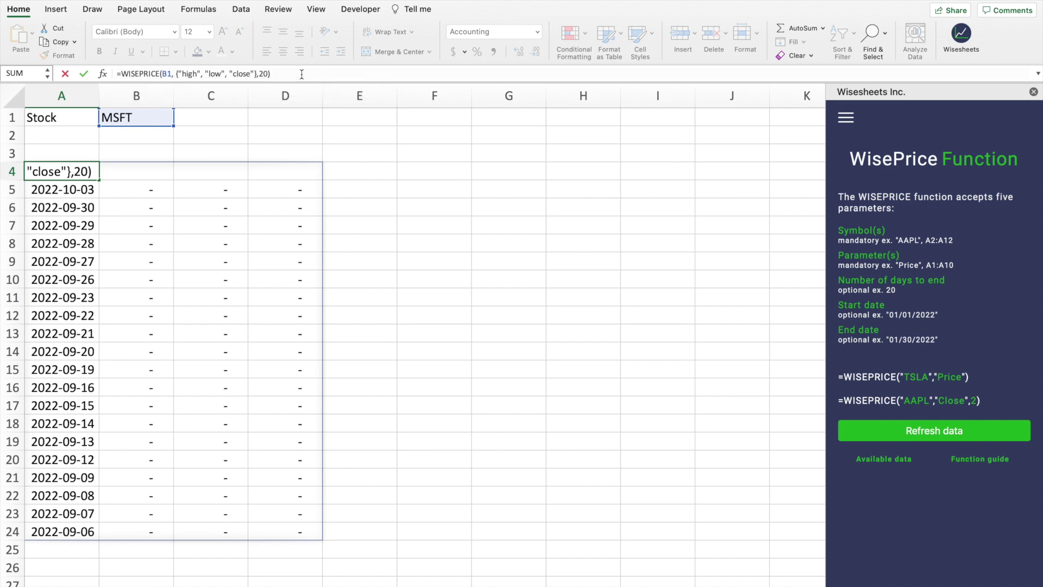
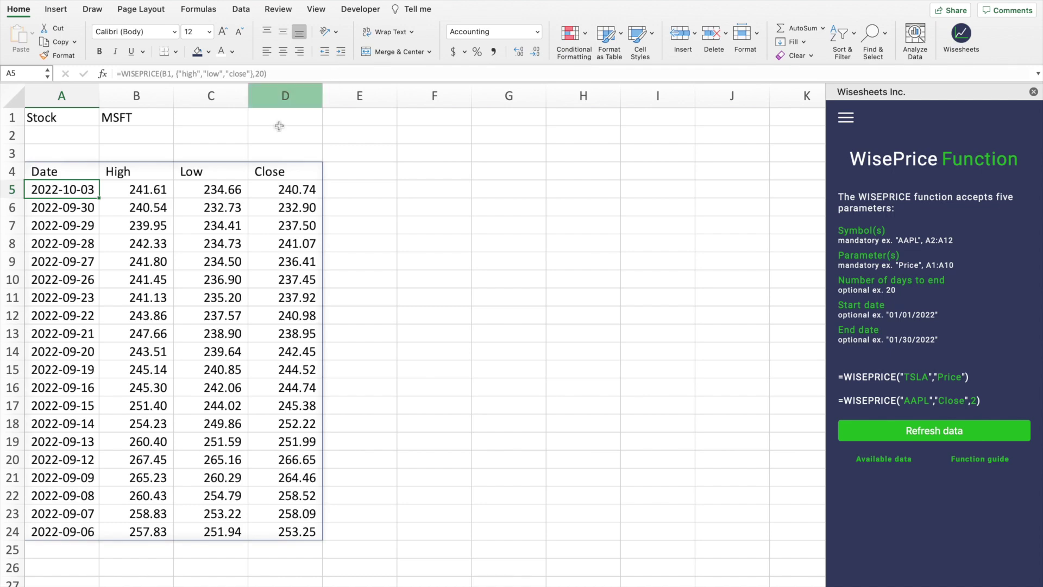
Replace the stock ticker in B1 with AAPL and refresh the Wisesheets price data.
{"action": "left_click_drag", "start_coordinate": [92, 171], "coordinate": [300, 526]}
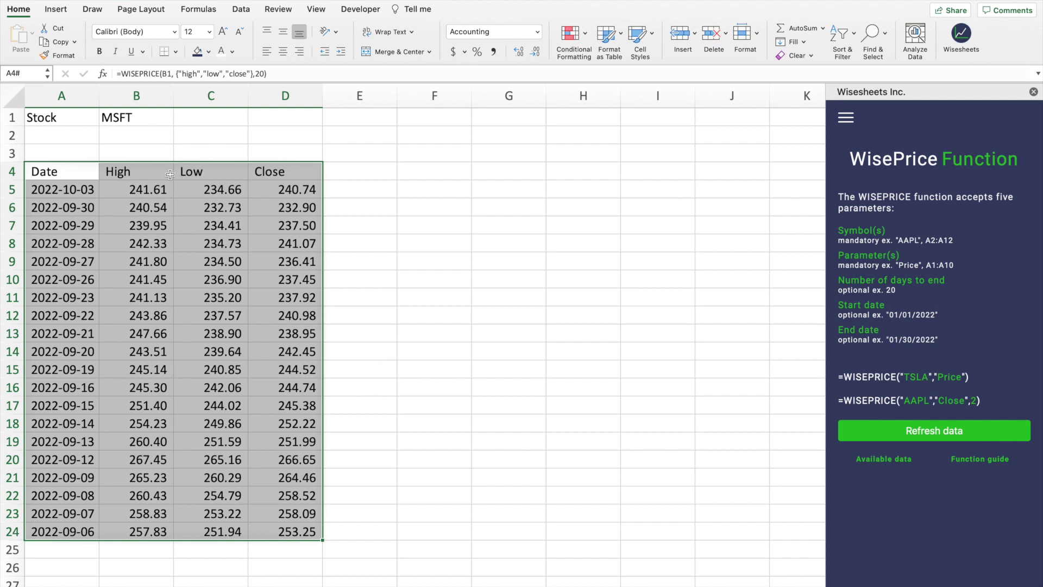
{"action": "left_click", "coordinate": [156, 119]}
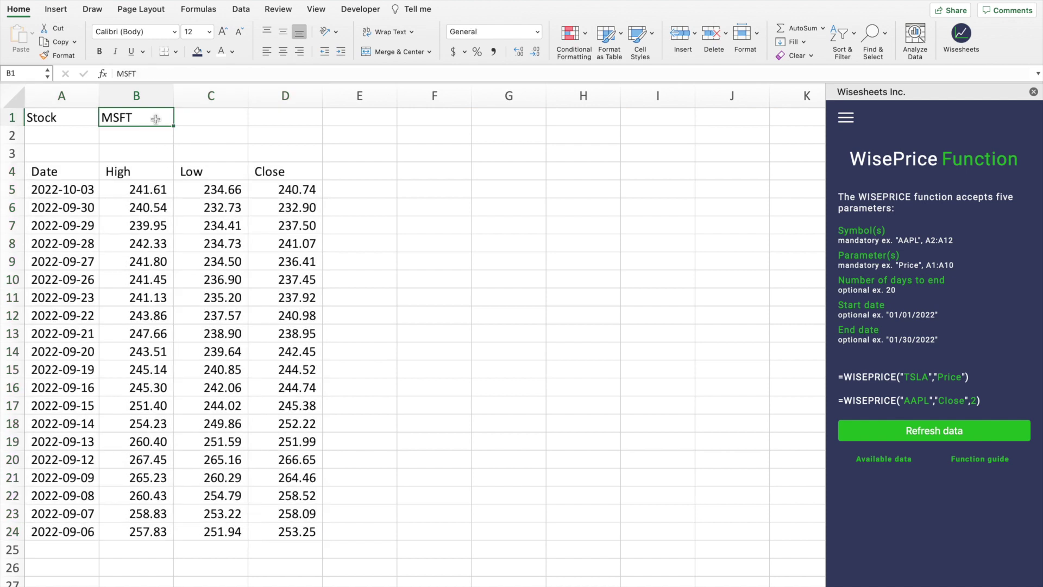
{"action": "key", "text": "Delete"}
{"action": "type", "text": "AAPL"}
{"action": "key", "text": "Return"}
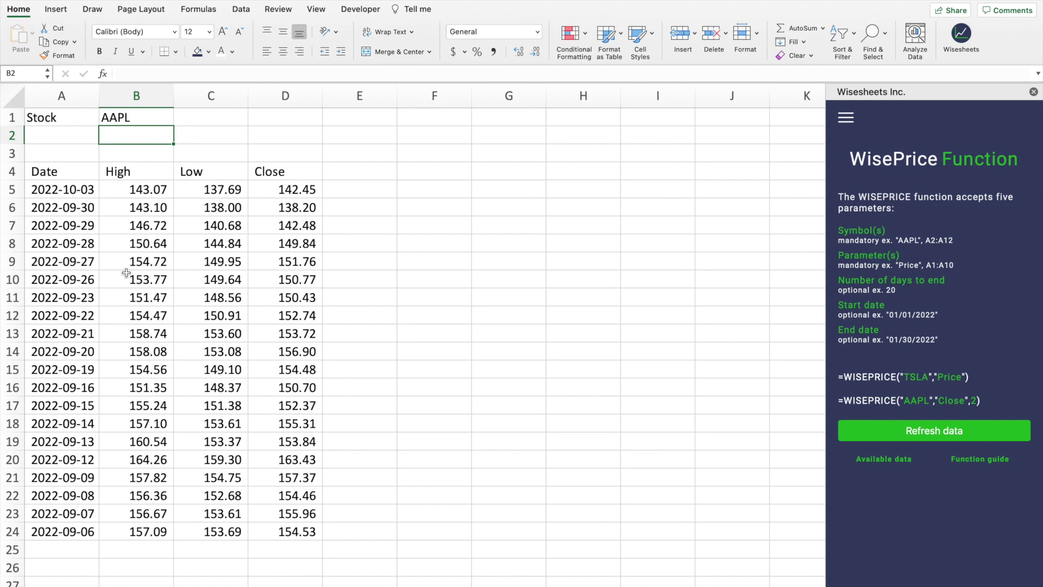
{"action": "left_click", "coordinate": [981, 432]}
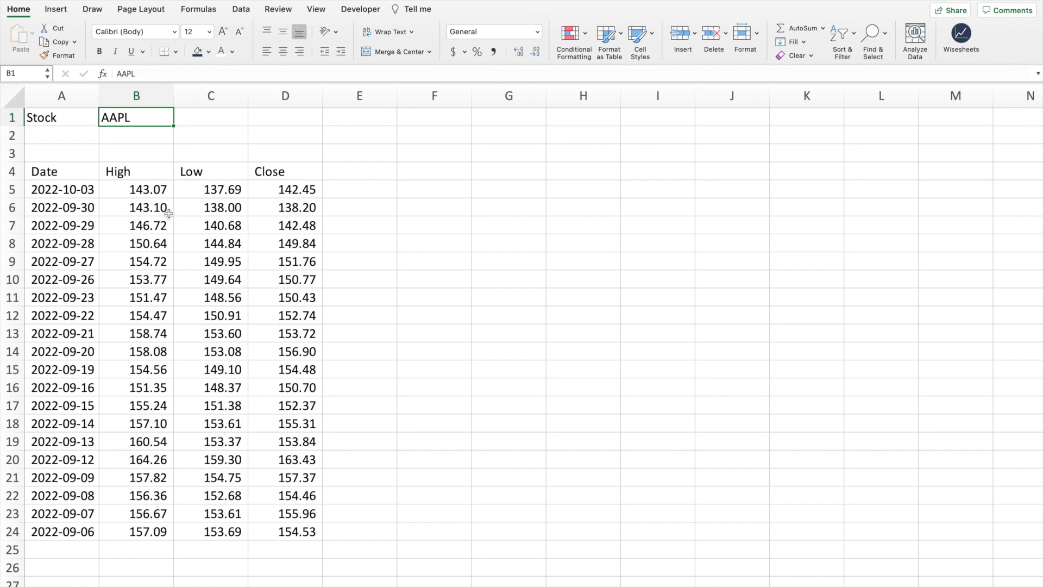
Insert a High-Low-Close stock chart from the date and price table in A4:D24.
{"action": "left_click_drag", "start_coordinate": [66, 172], "coordinate": [276, 535]}
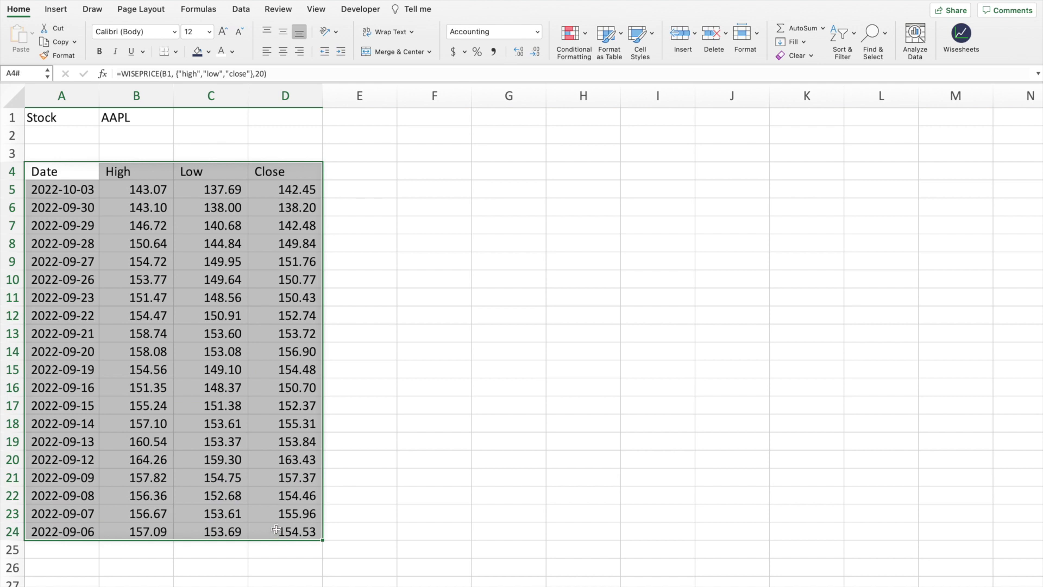
{"action": "left_click", "coordinate": [54, 12]}
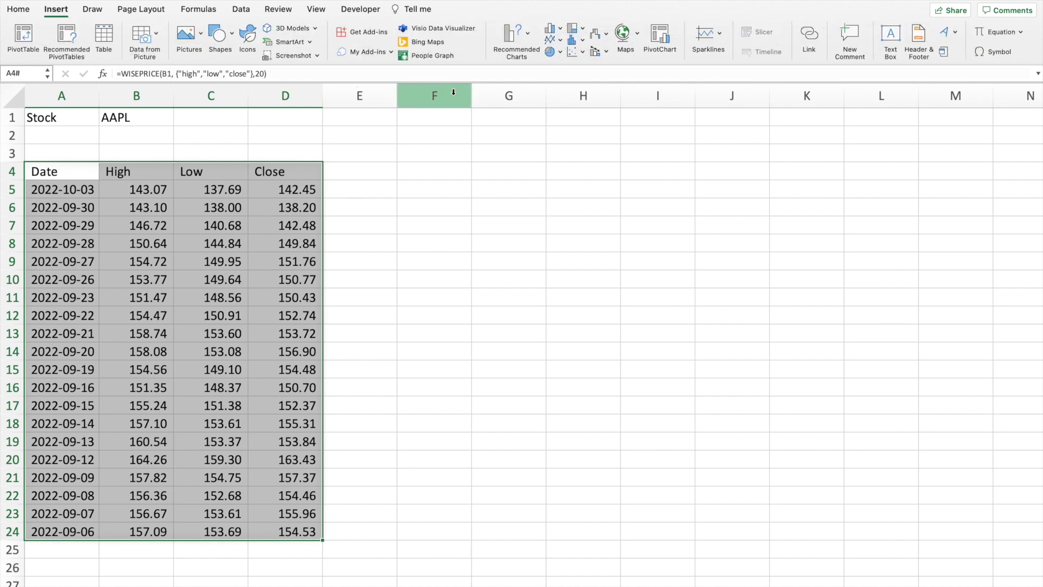
{"action": "left_click", "coordinate": [600, 36]}
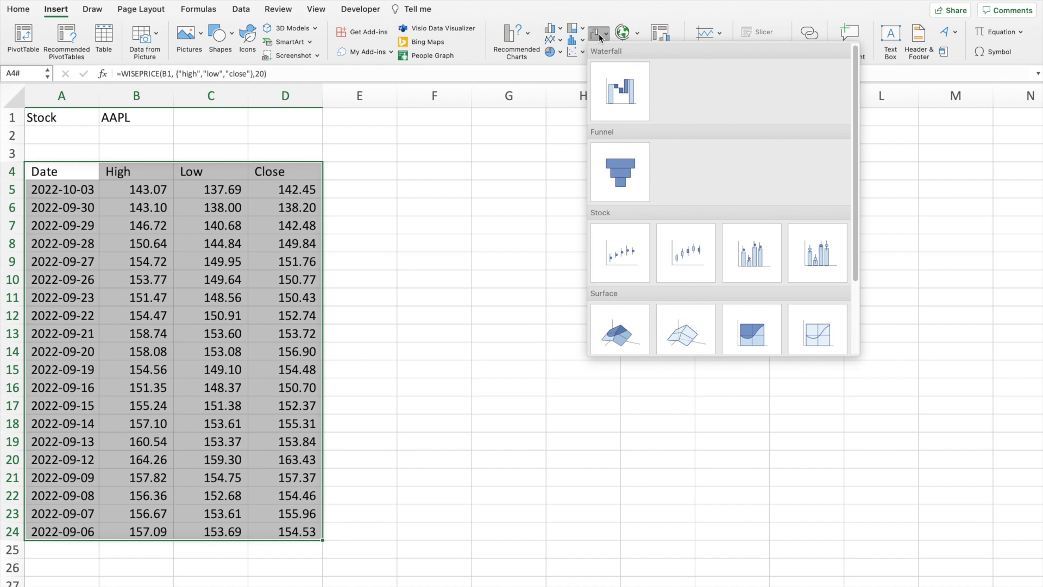
{"action": "scroll", "coordinate": [745, 304], "scroll_direction": "down", "scroll_amount": 3}
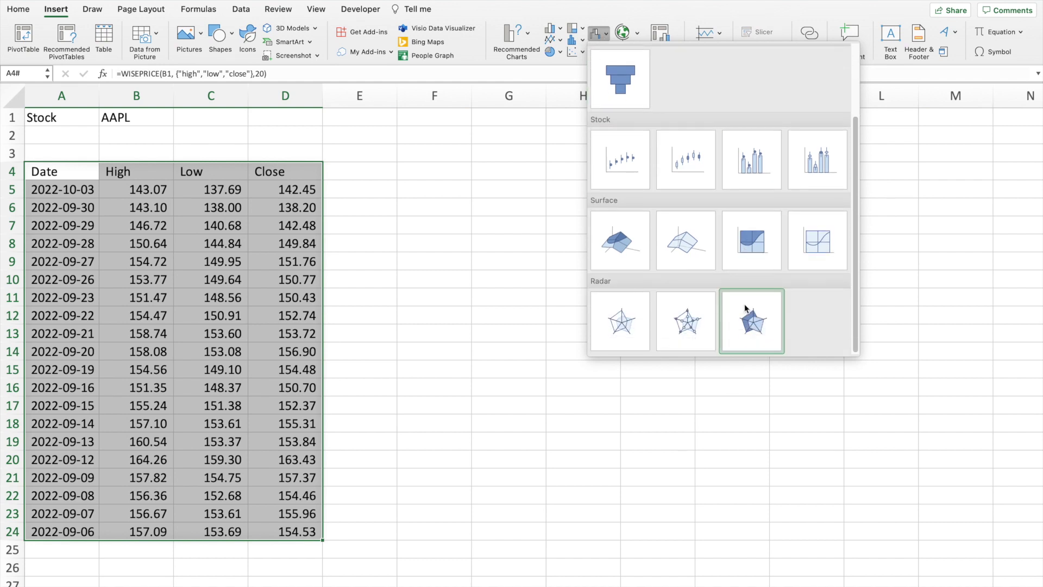
{"action": "scroll", "coordinate": [744, 303], "scroll_direction": "up", "scroll_amount": 3}
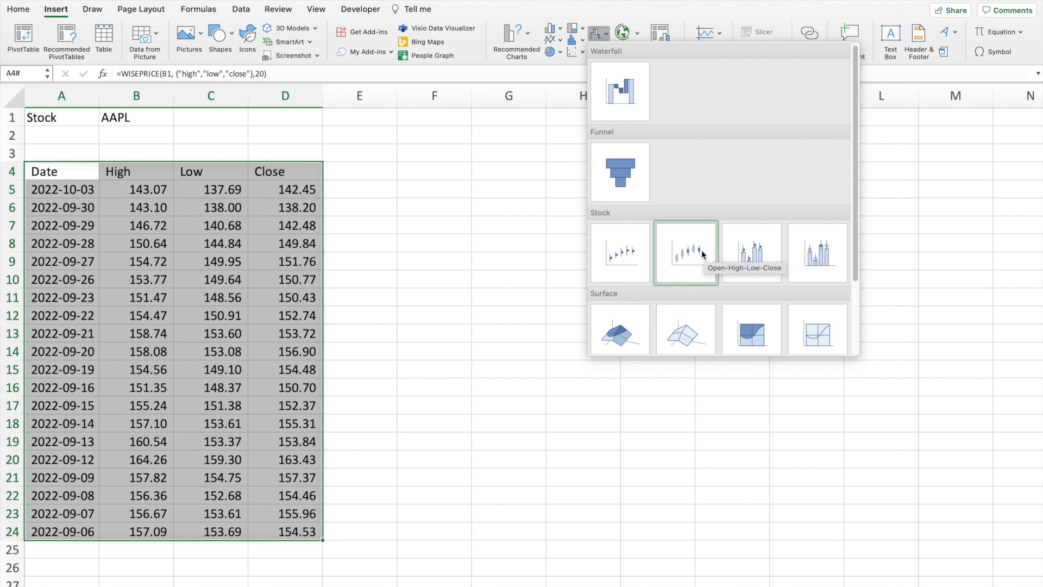
{"action": "left_click", "coordinate": [622, 259]}
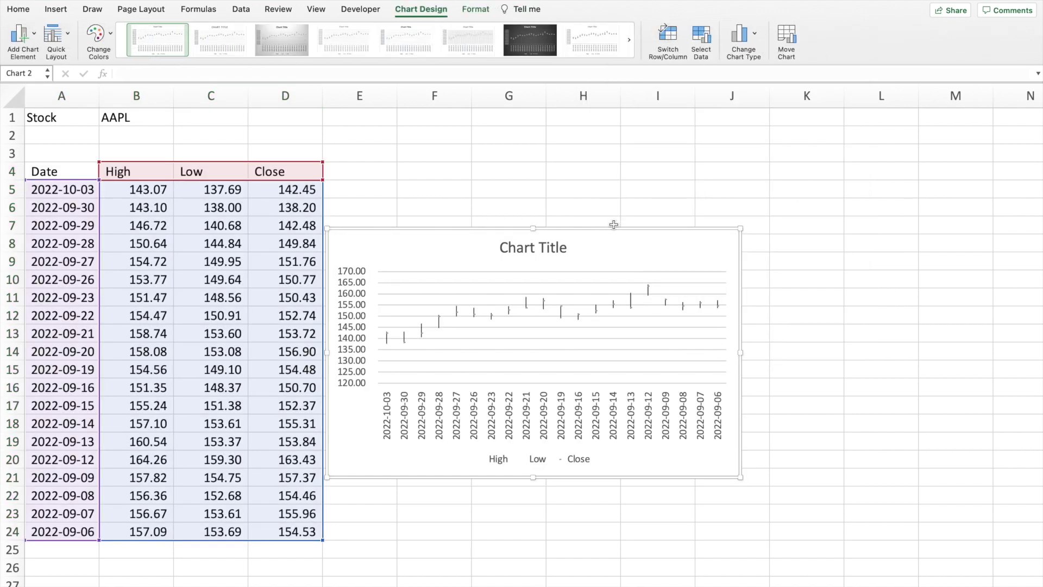
Place the stock chart beside the price table, enlarge it to span rows 4 to 24 through column K, and apply the first chart style.
{"action": "left_click_drag", "start_coordinate": [612, 227], "coordinate": [623, 163]}
{"action": "left_click_drag", "start_coordinate": [541, 414], "coordinate": [541, 540]}
{"action": "left_click_drag", "start_coordinate": [751, 351], "coordinate": [843, 351]}
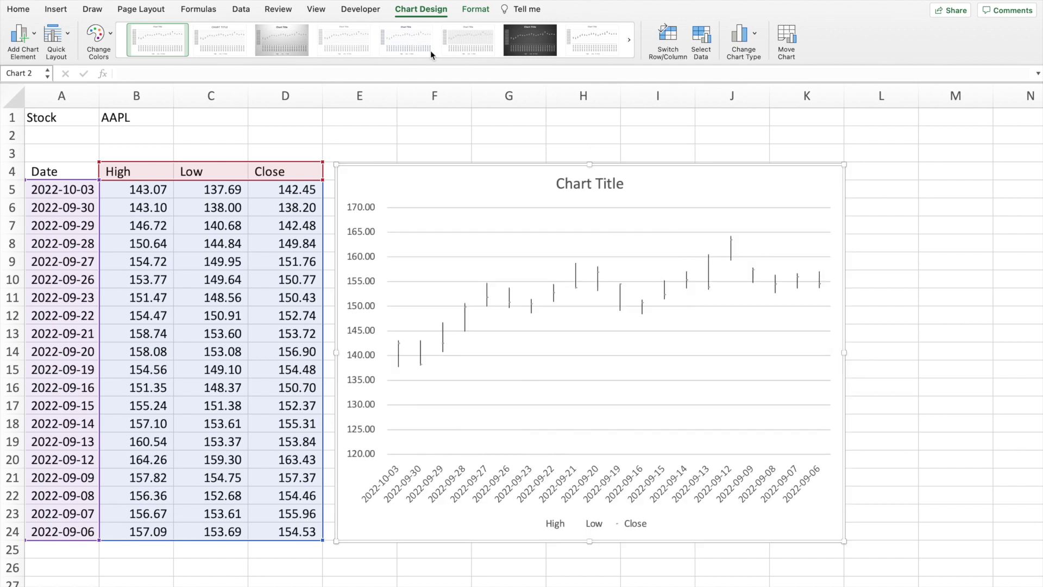
{"action": "left_click", "coordinate": [155, 37]}
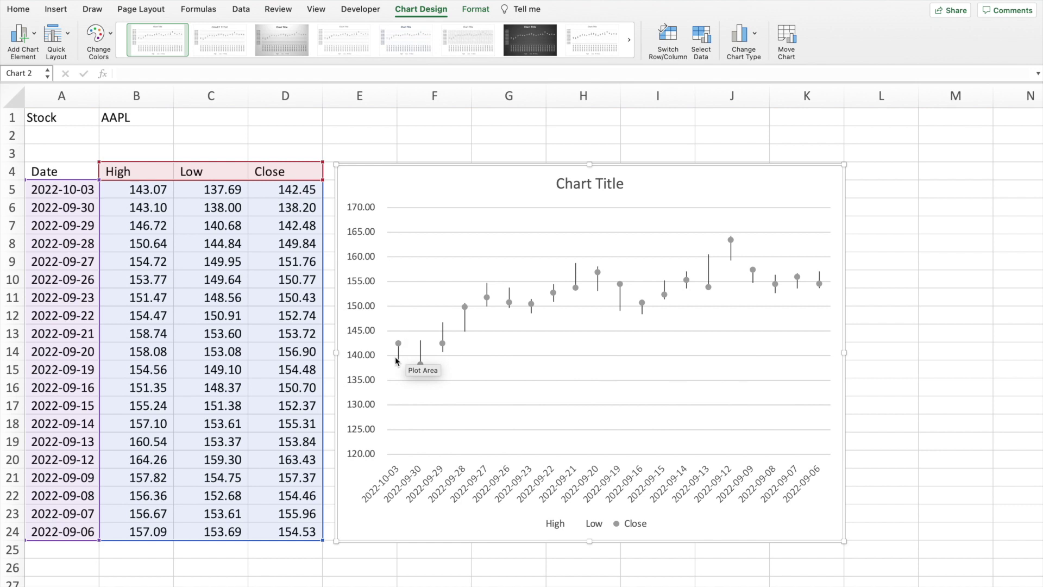
Change the chart title to "Apple (High Low Close)" and close the title formatting options.
{"action": "double_click", "coordinate": [592, 185]}
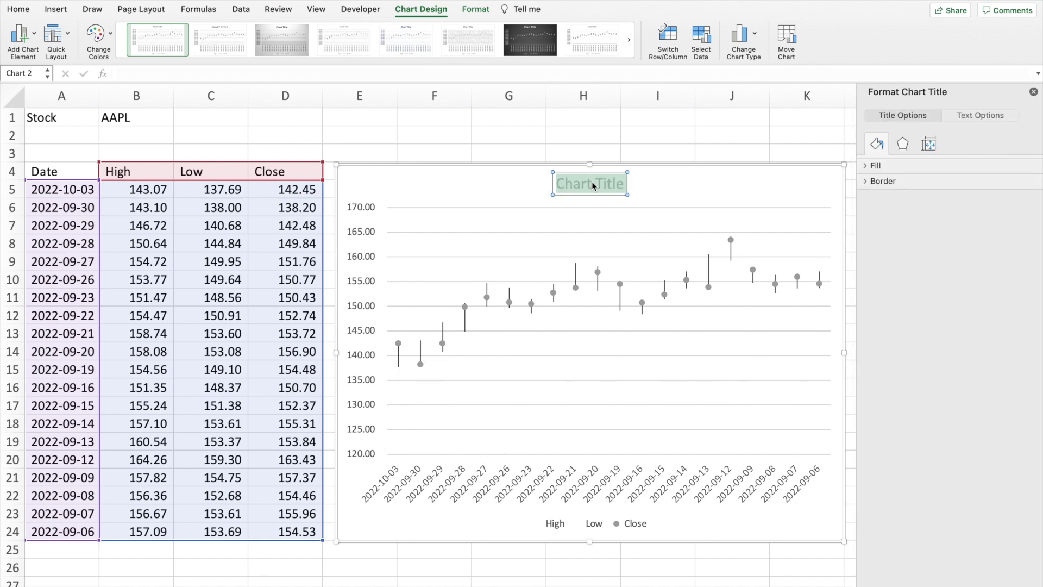
{"action": "key", "text": "BackSpace"}
{"action": "type", "text": "Apple"}
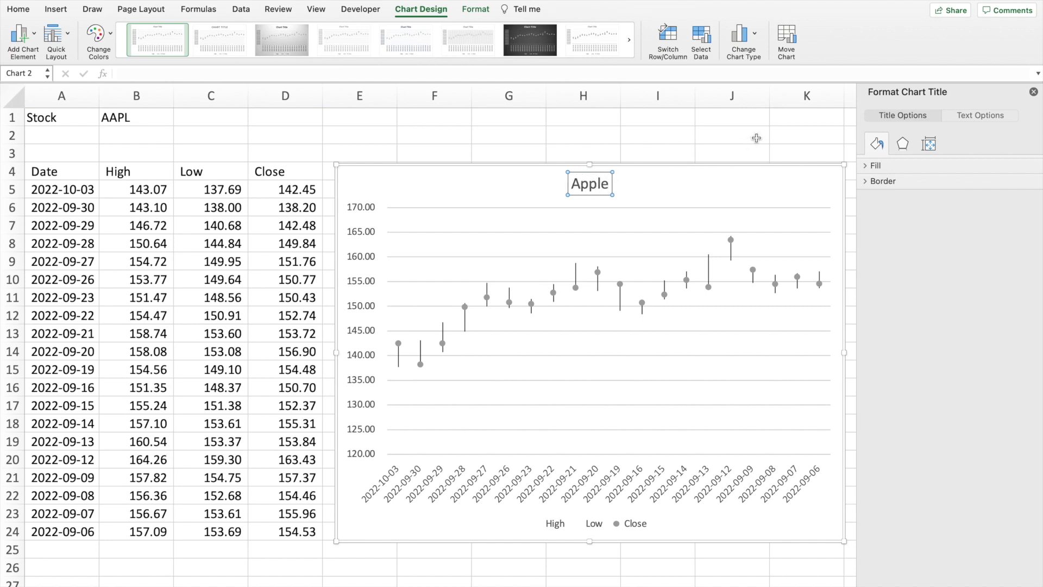
{"action": "type", "text": "High Low"}
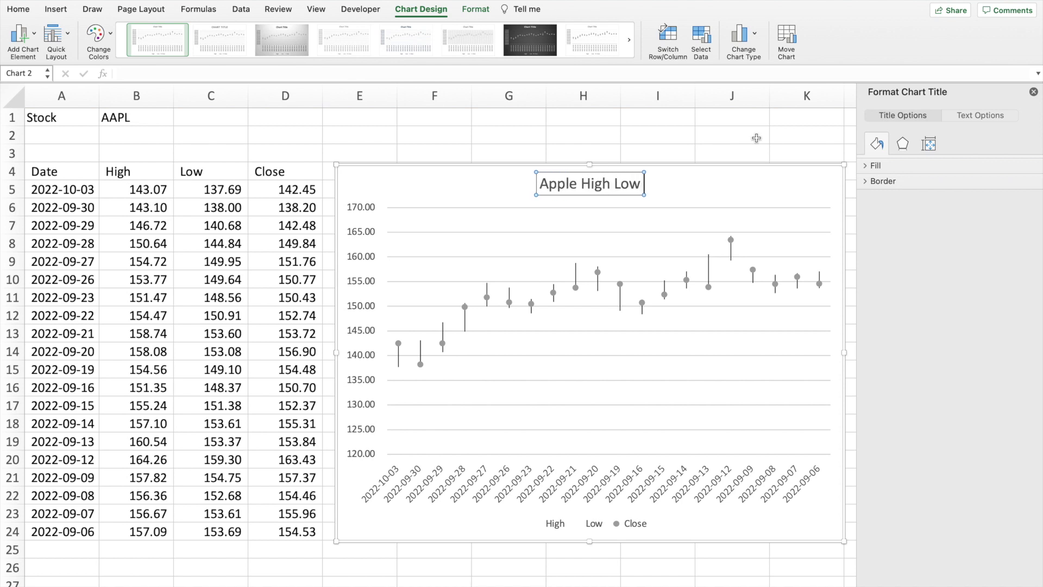
{"action": "type", "text": " Close)"}
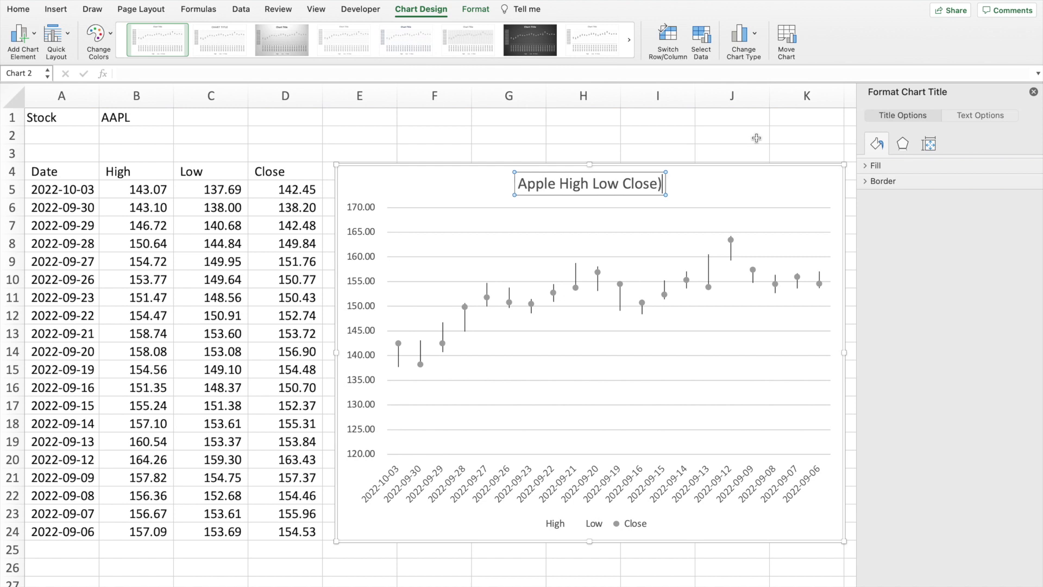
{"action": "key", "text": "Left"}
{"action": "key", "text": "Left"}
{"action": "key", "text": "Left"}
{"action": "key", "text": "Left"}
{"action": "key", "text": "Left"}
{"action": "key", "text": "Left"}
{"action": "key", "text": "Left"}
{"action": "key", "text": "Left"}
{"action": "key", "text": "Left"}
{"action": "type", "text": "("}
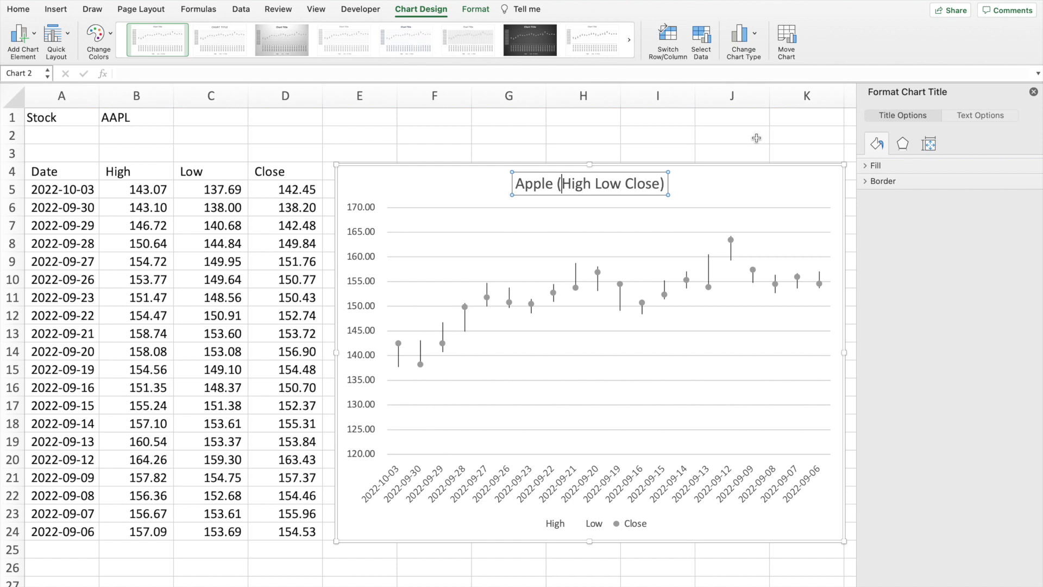
{"action": "left_click", "coordinate": [1039, 96]}
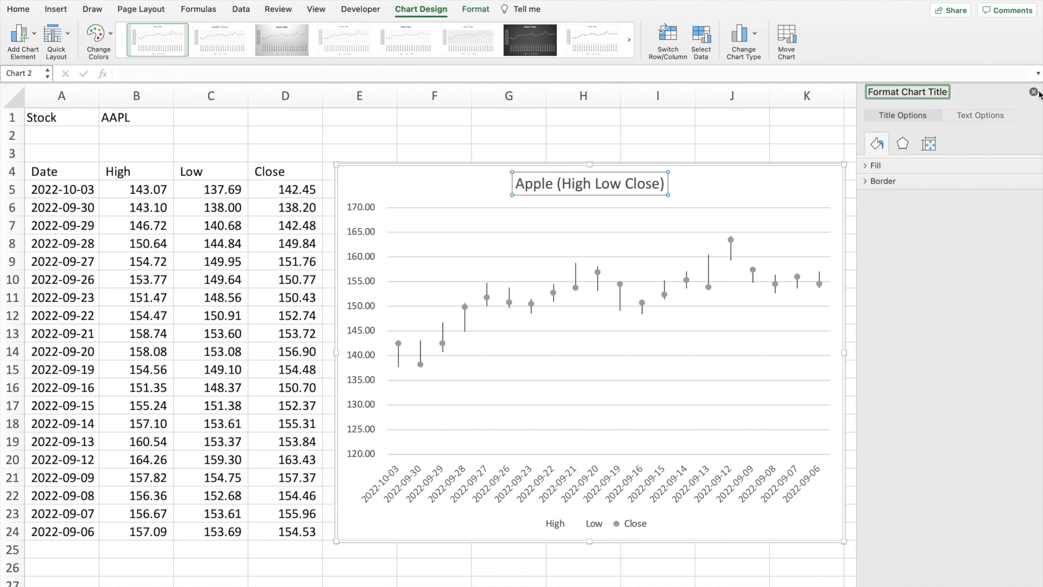
{"action": "left_click", "coordinate": [1034, 92]}
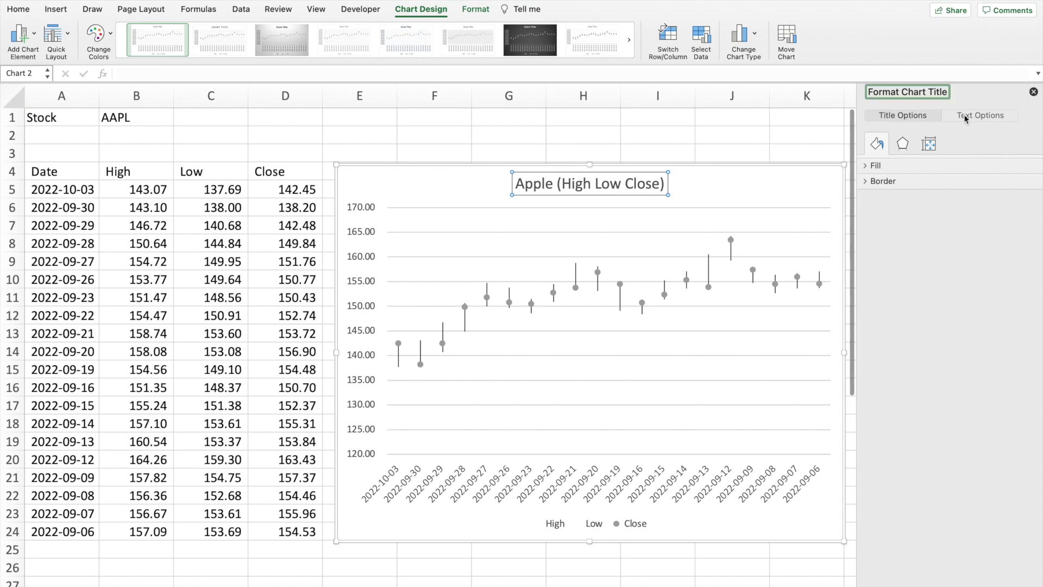
{"action": "left_click", "coordinate": [821, 140]}
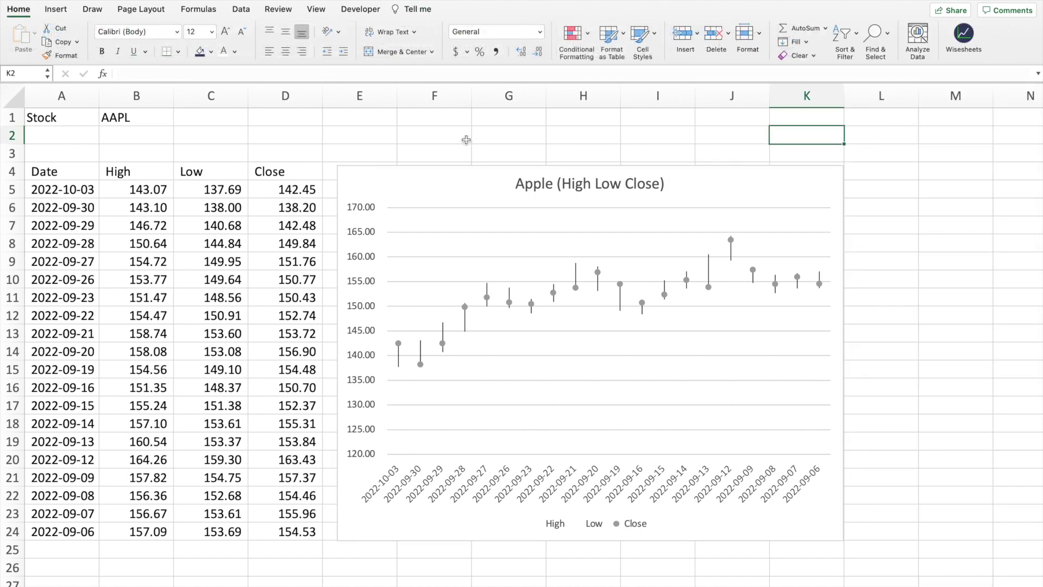
{"action": "left_click", "coordinate": [463, 182]}
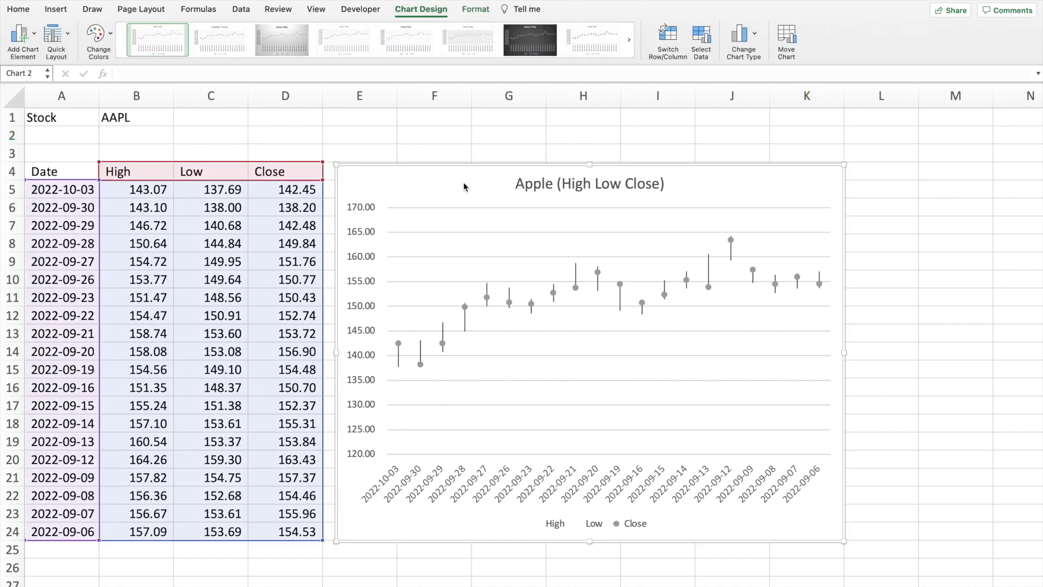
{"action": "left_click", "coordinate": [783, 150]}
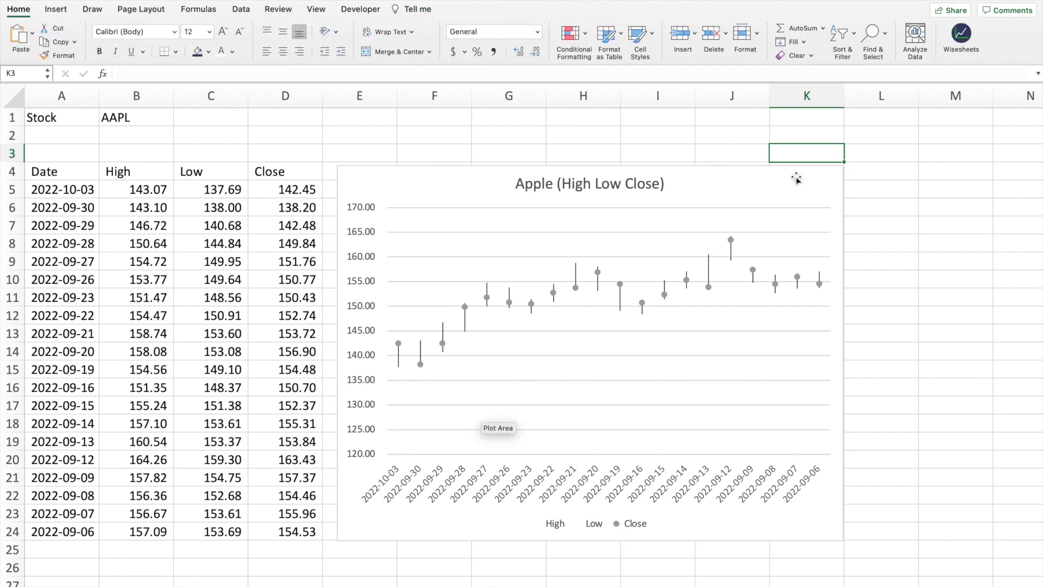
{"action": "left_click", "coordinate": [763, 170]}
{"action": "right_click", "coordinate": [745, 171]}
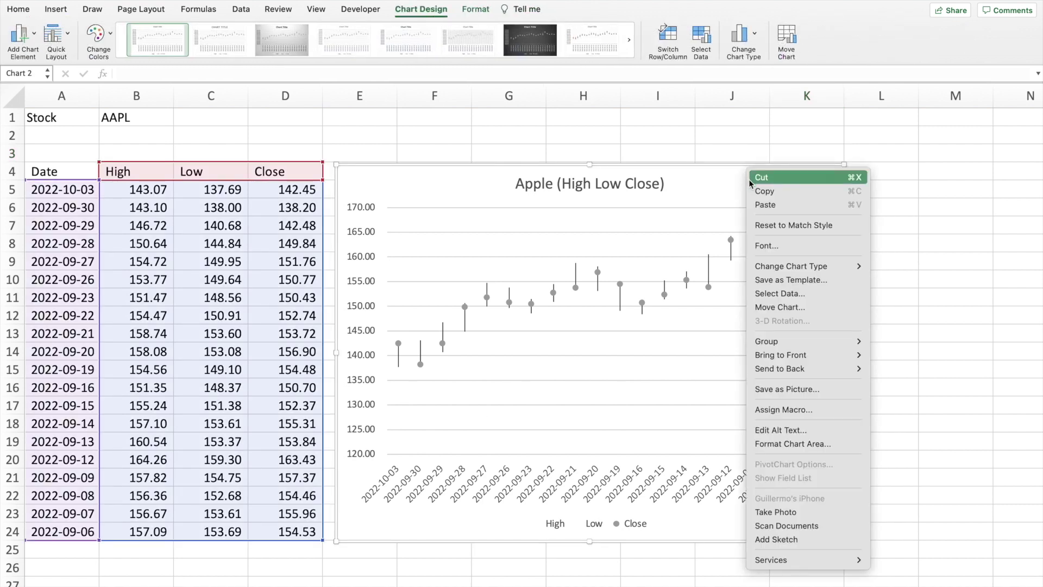
{"action": "mouse_move", "coordinate": [801, 374]}
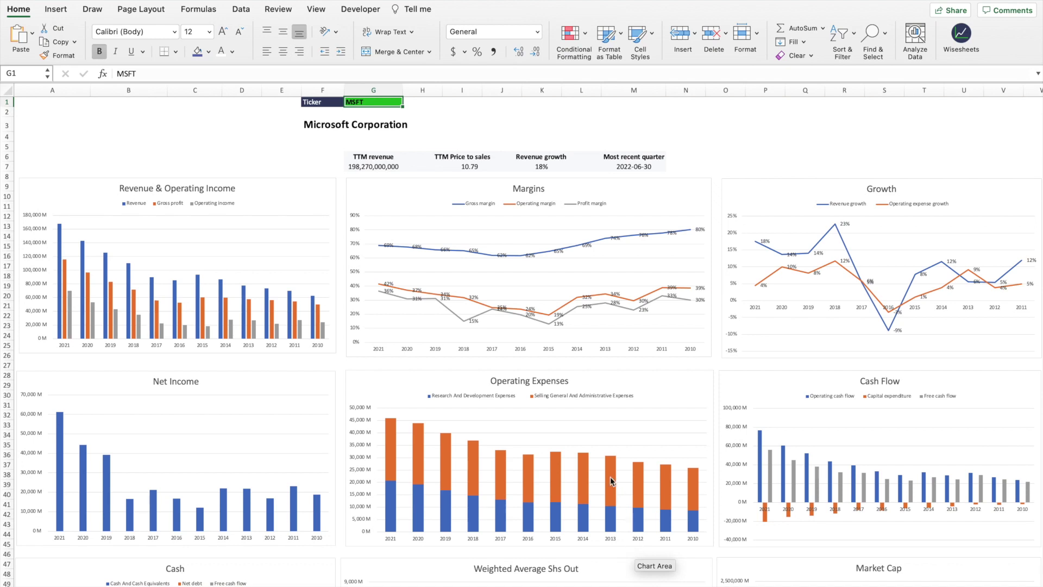
Look over the Microsoft dashboard's charts and set its ticker in G1 to AAPL.
{"action": "mouse_move", "coordinate": [610, 476]}
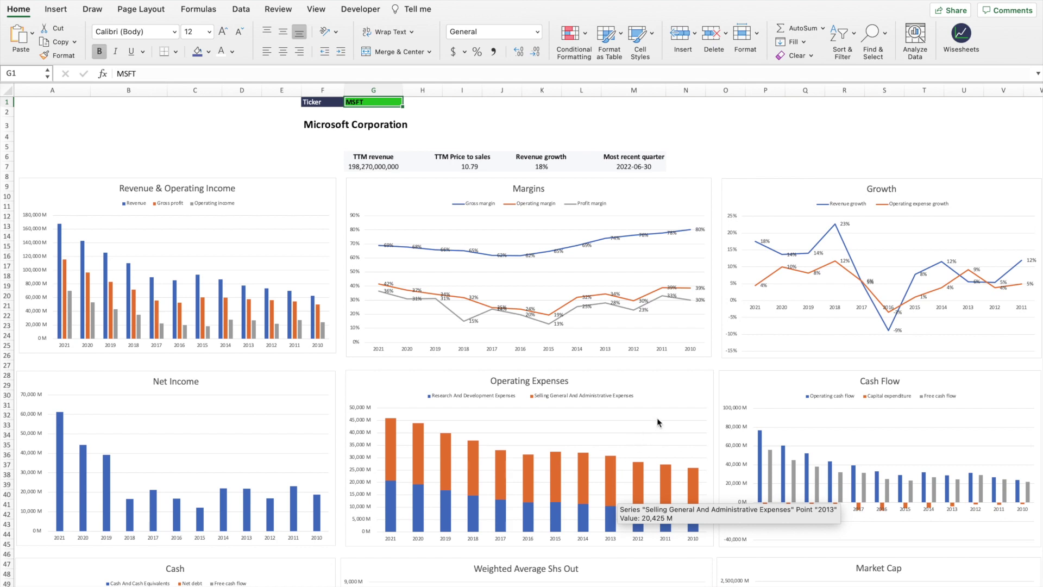
{"action": "scroll", "coordinate": [679, 401], "scroll_direction": "down", "scroll_amount": 8}
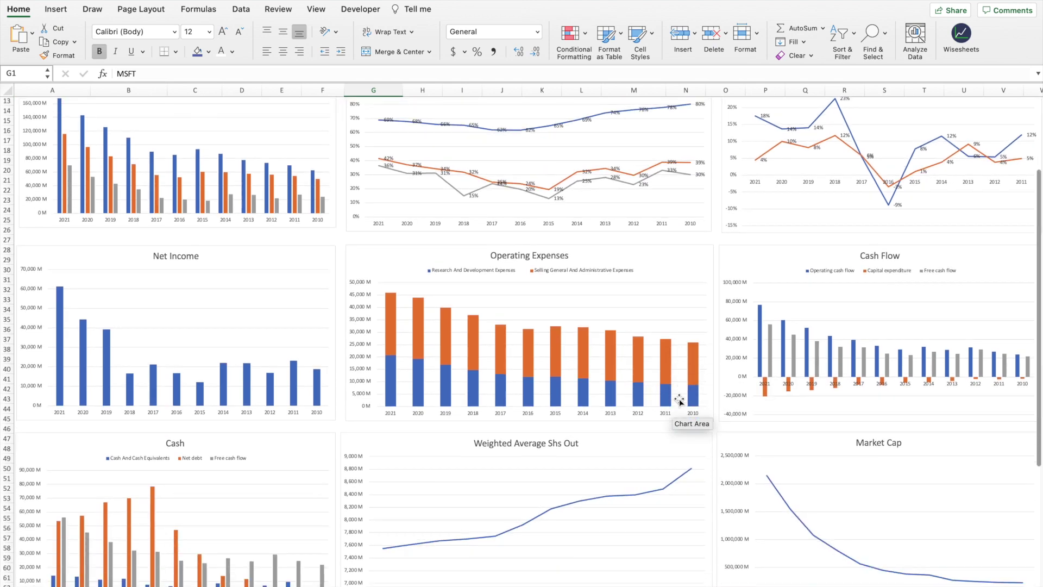
{"action": "scroll", "coordinate": [679, 400], "scroll_direction": "down", "scroll_amount": 5}
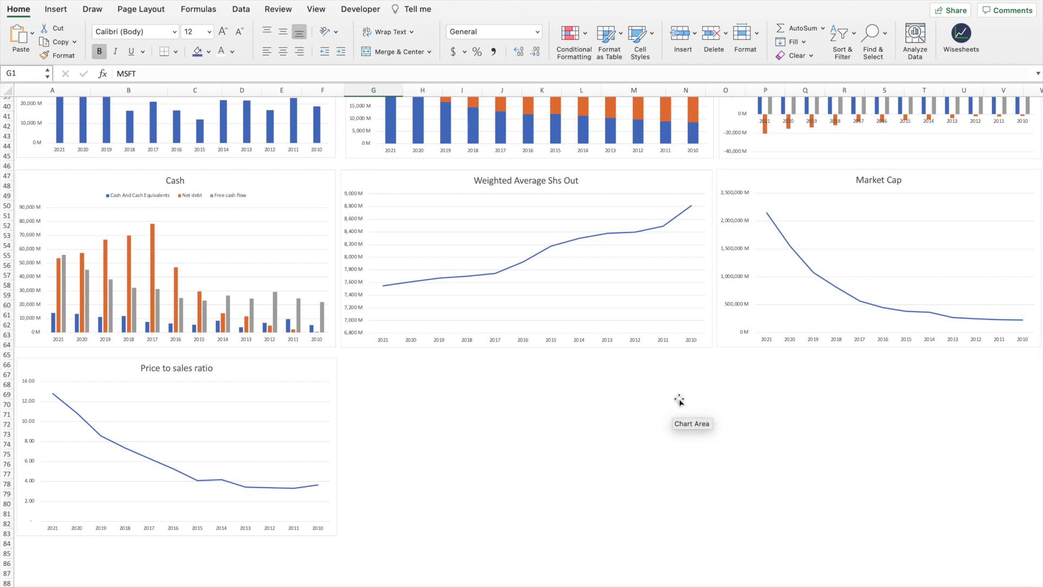
{"action": "scroll", "coordinate": [679, 401], "scroll_direction": "up", "scroll_amount": 13}
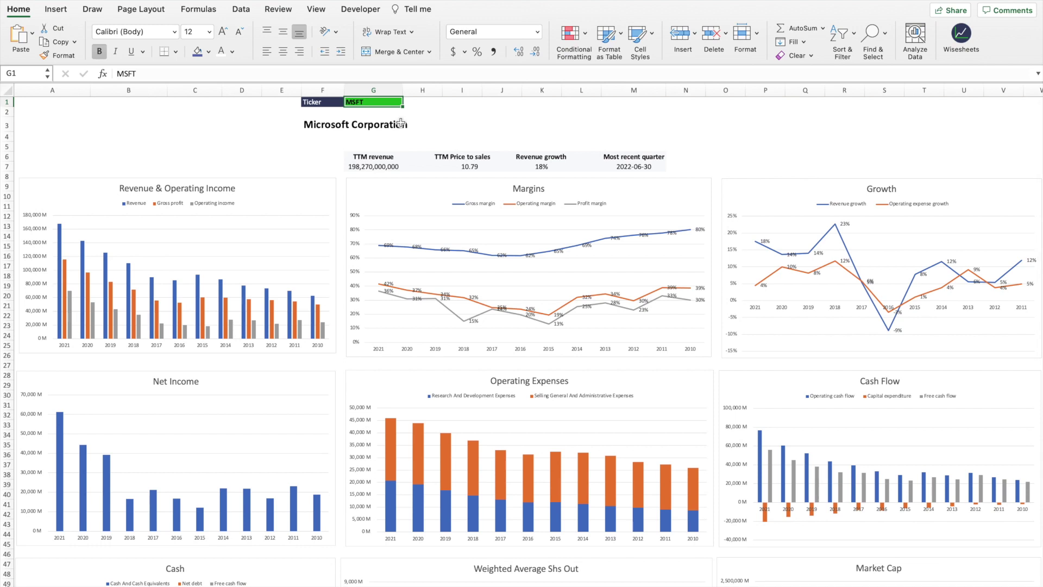
{"action": "type", "text": "AAPL"}
{"action": "key", "text": "Return"}
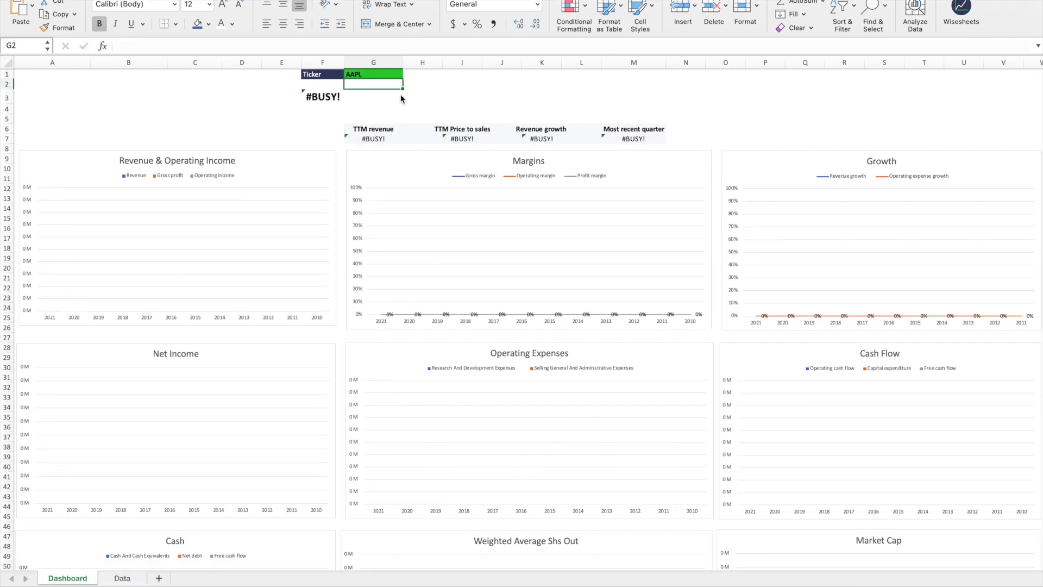
Check the WISE formulas on the Data sheet and examine the Apple summary metrics and charts on the Dashboard sheet.
{"action": "left_click", "coordinate": [122, 578]}
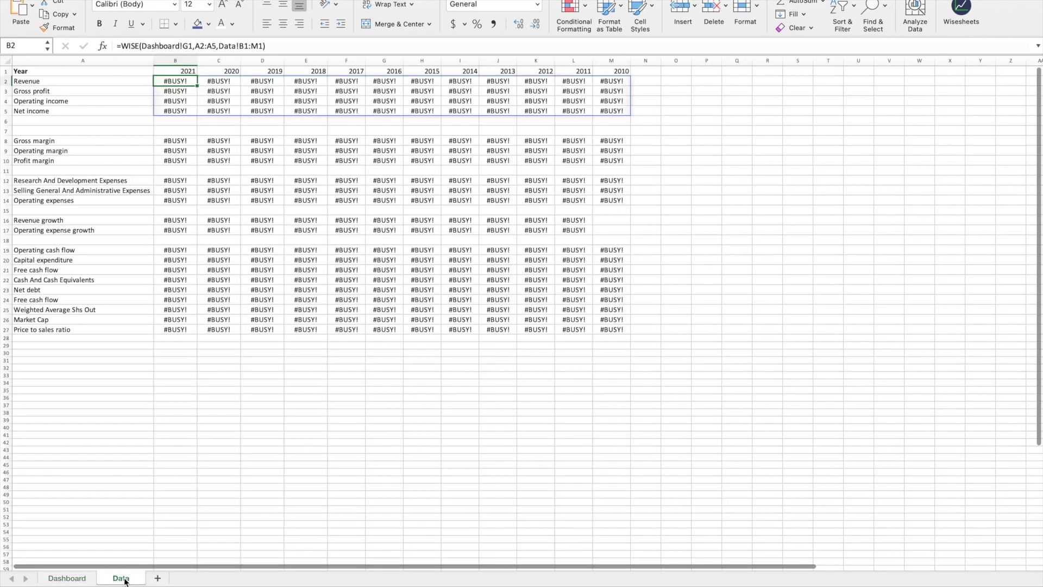
{"action": "left_click", "coordinate": [62, 578]}
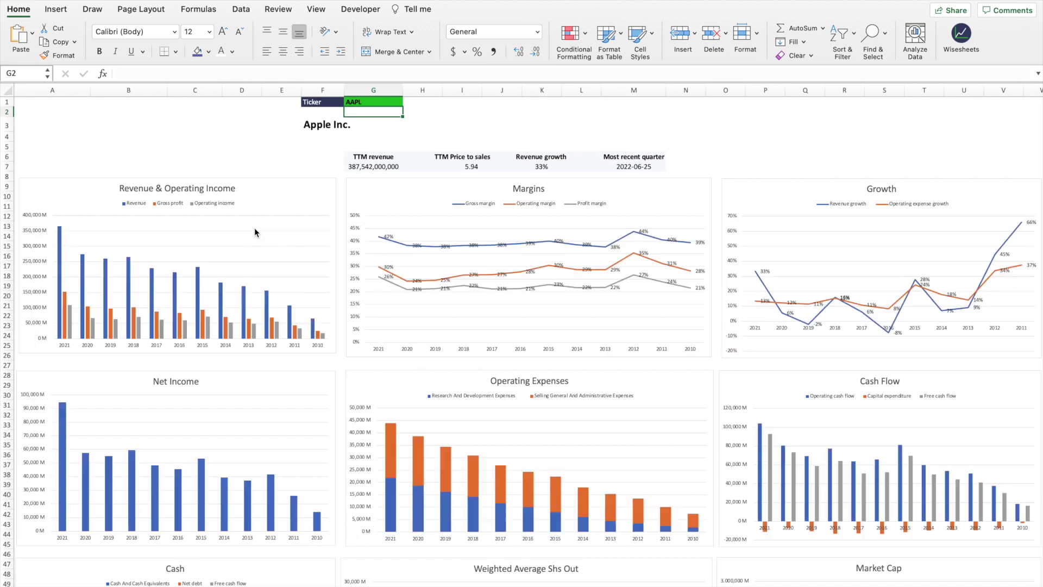
{"action": "left_click_drag", "start_coordinate": [379, 159], "coordinate": [674, 163]}
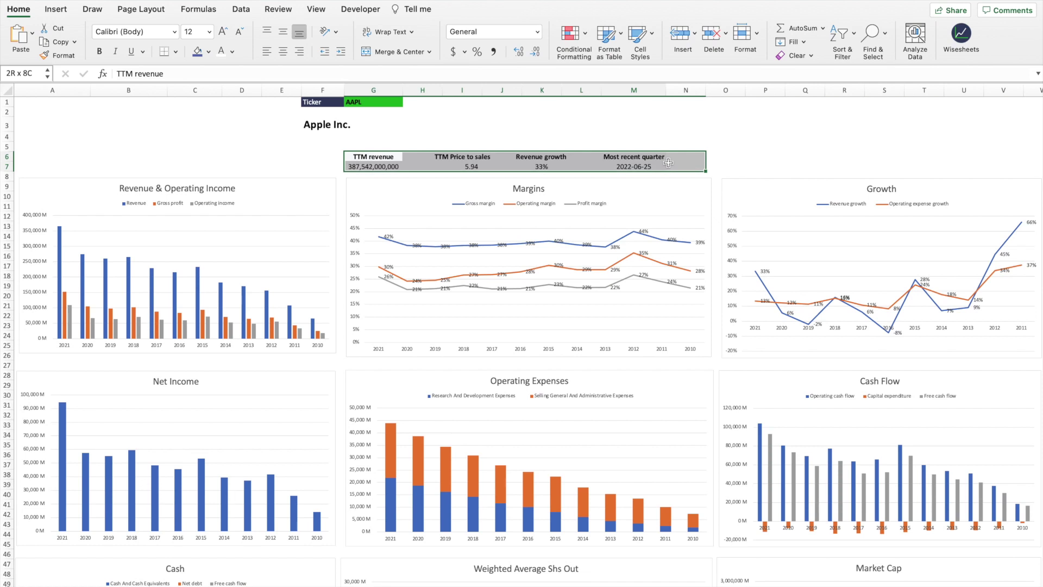
{"action": "left_click", "coordinate": [844, 146]}
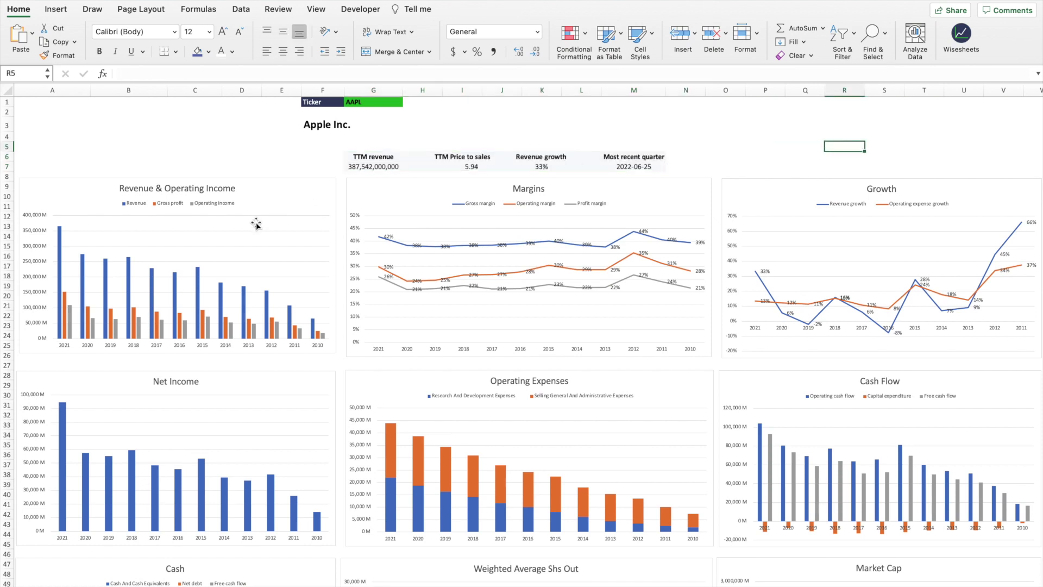
{"action": "scroll", "coordinate": [256, 224], "scroll_direction": "down", "scroll_amount": 8}
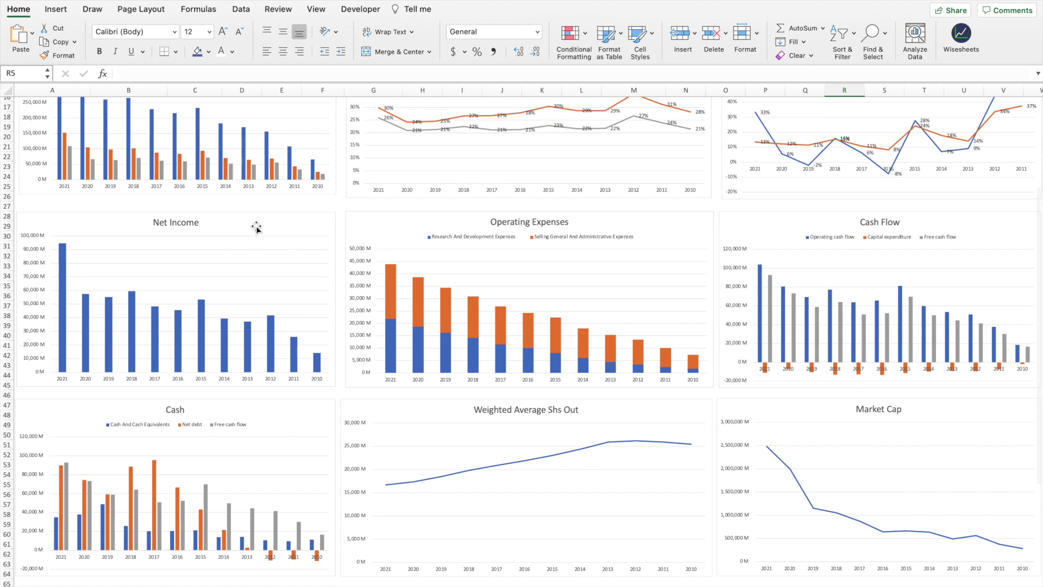
{"action": "scroll", "coordinate": [256, 227], "scroll_direction": "down", "scroll_amount": 4}
{"action": "scroll", "coordinate": [256, 230], "scroll_direction": "down", "scroll_amount": 5}
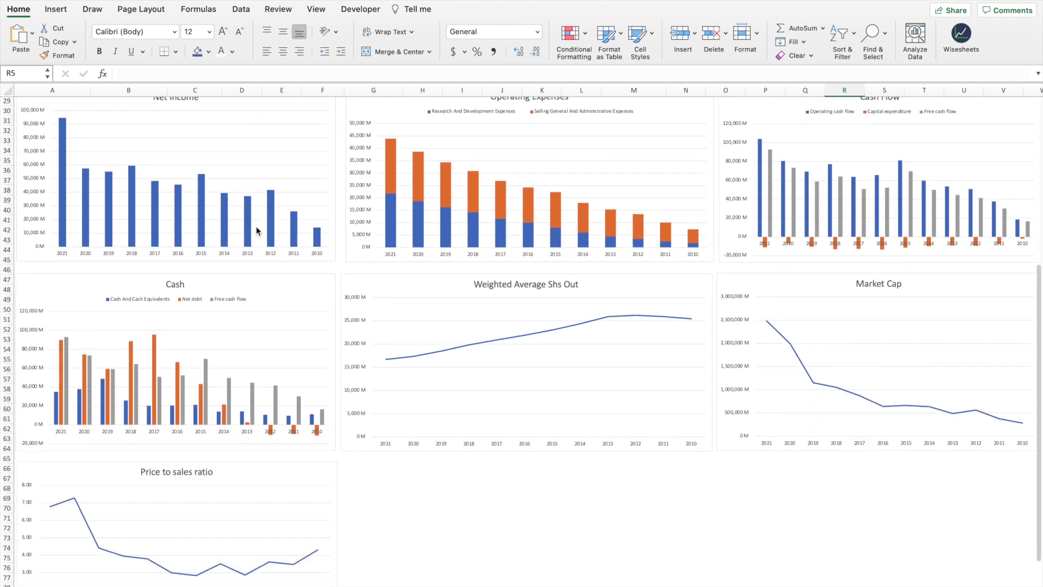
{"action": "scroll", "coordinate": [256, 230], "scroll_direction": "up", "scroll_amount": 15}
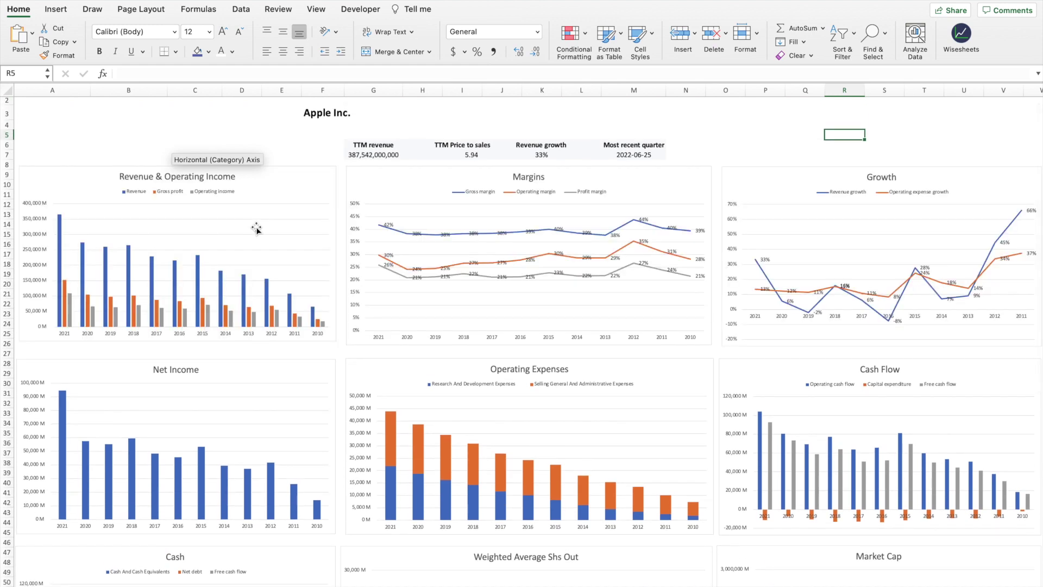
{"action": "scroll", "coordinate": [256, 228], "scroll_direction": "up", "scroll_amount": 1}
{"action": "left_click", "coordinate": [374, 101]}
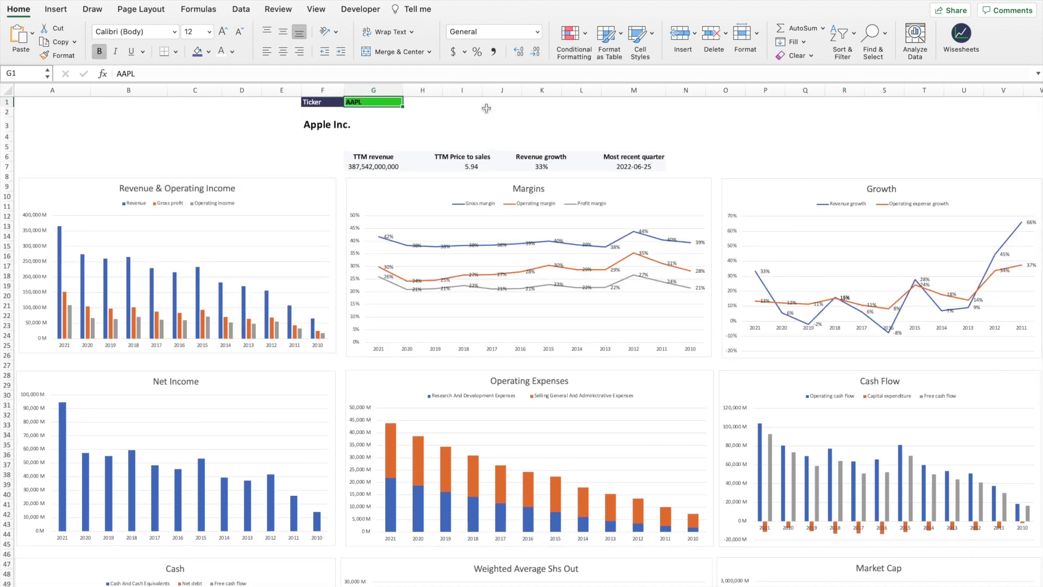